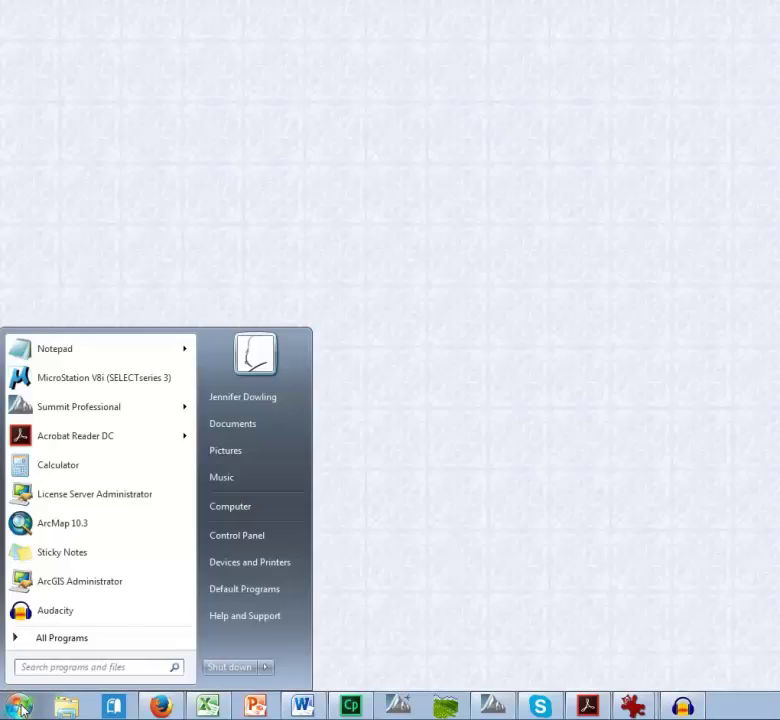
# - Open Device Manager via a Start-menu search for 'device' and compare it with the stereo-controller screenshots
pyautogui.click(43, 667)
pyautogui.write('device')
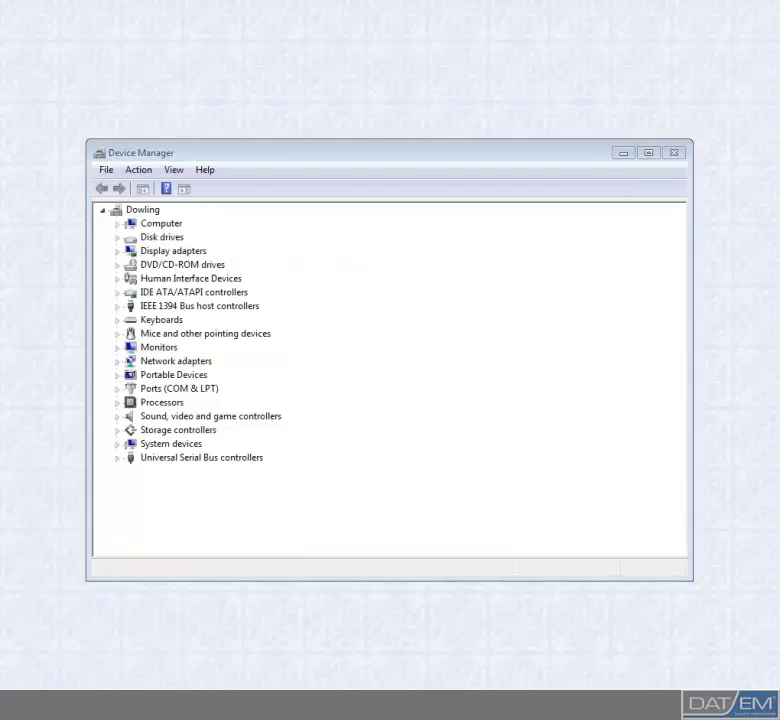
pyautogui.moveTo(560, 106); pyautogui.dragTo(249, 84)
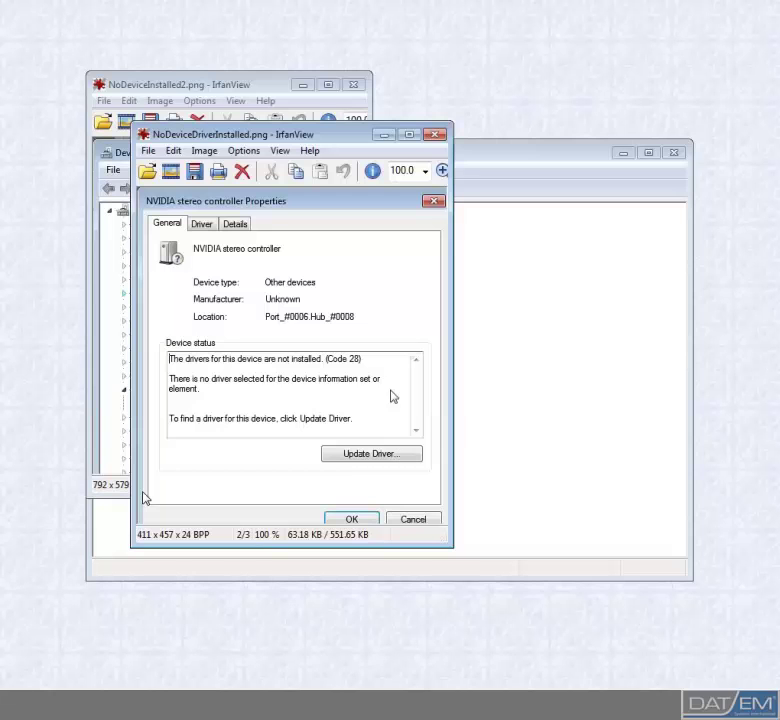
pyautogui.press('Escape')
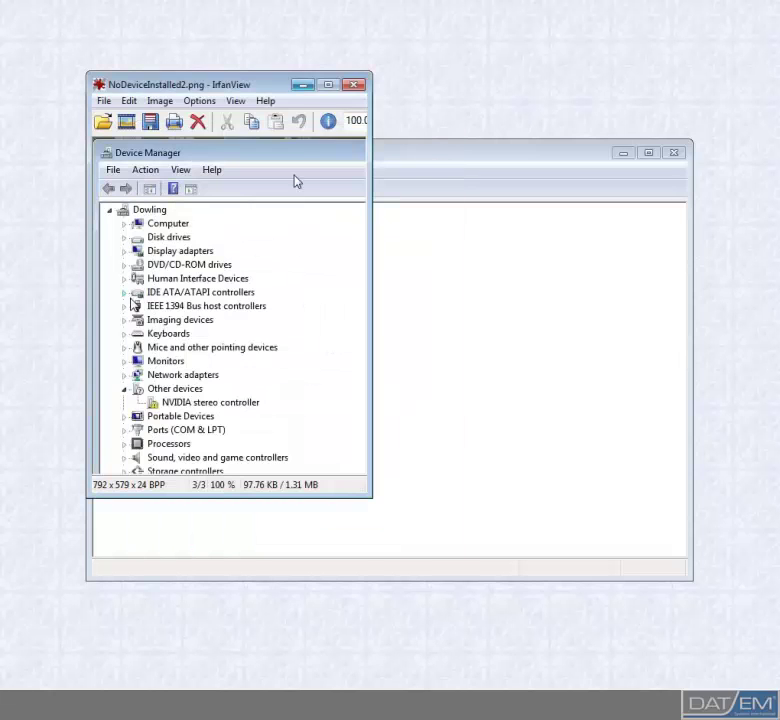
# - Show the NVIDIA Quadro K4200 driver details and select its version 9.18.13.4817
pyautogui.click(300, 84)
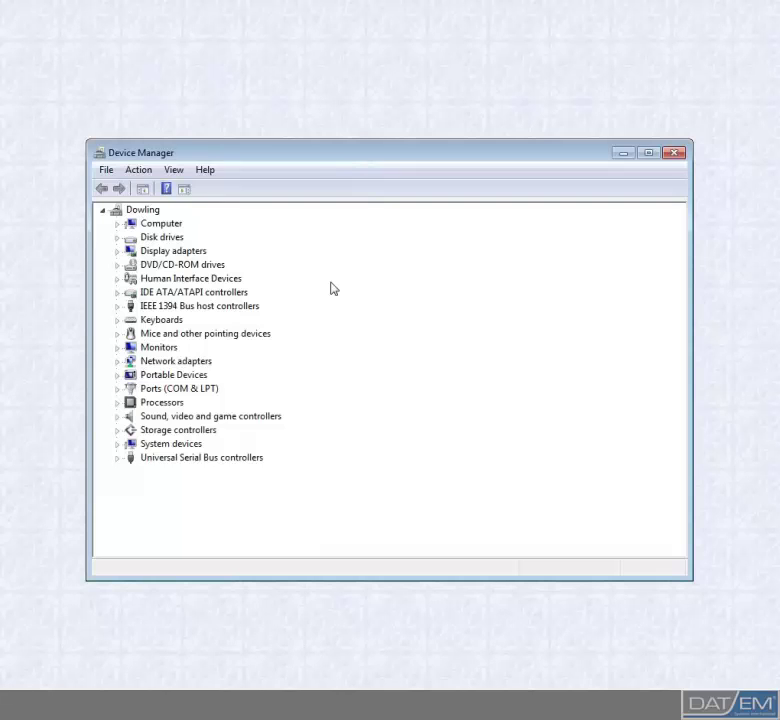
pyautogui.click(116, 252)
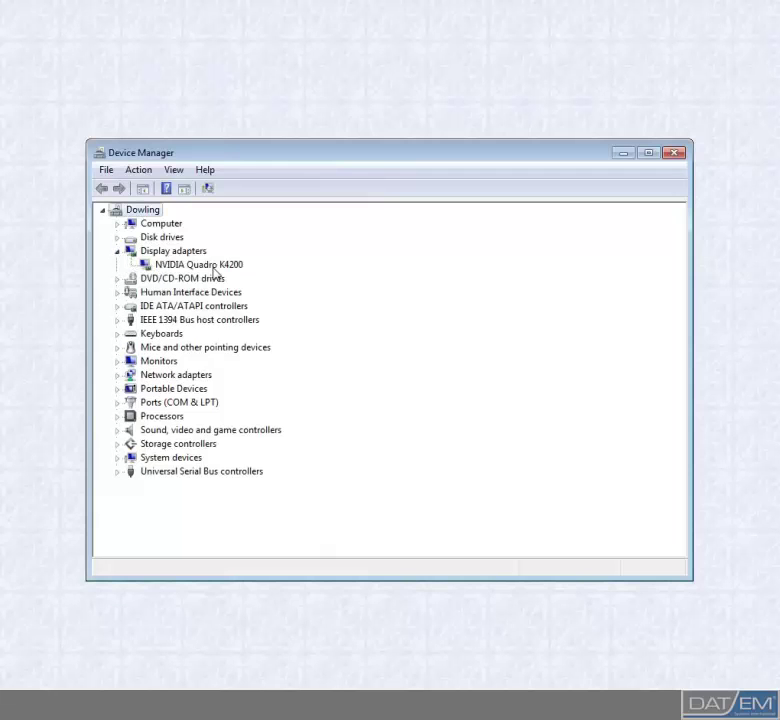
pyautogui.doubleClick(212, 265)
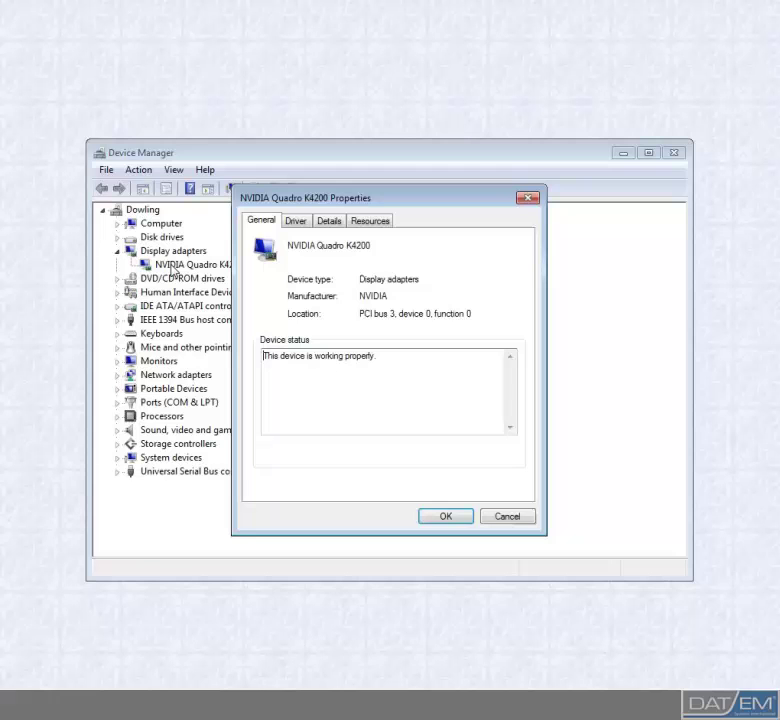
pyautogui.click(296, 222)
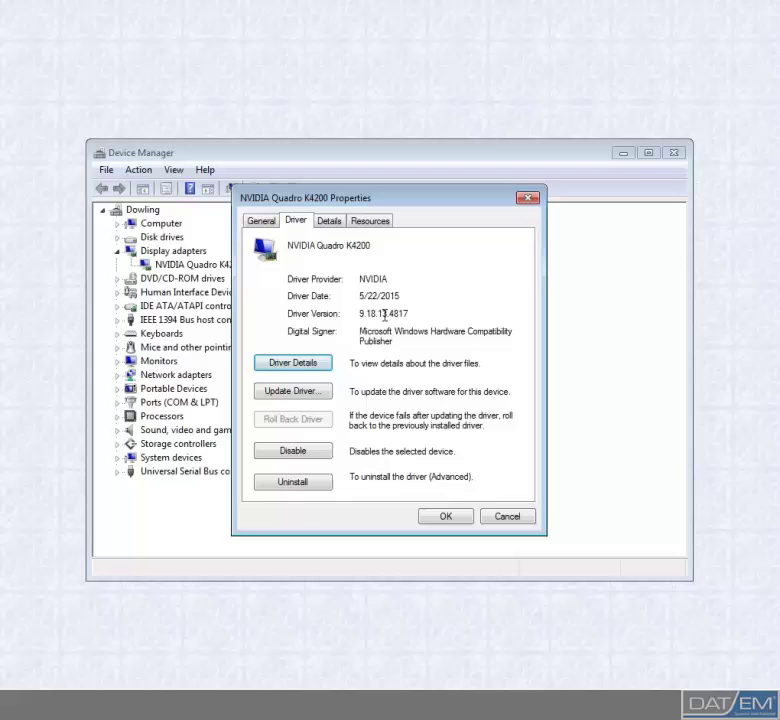
pyautogui.moveTo(382, 314); pyautogui.dragTo(411, 314)
# - Enter the driver date 5/22/2015 in the Driver Numbers sheet, then minimize it
pyautogui.click(205, 670)
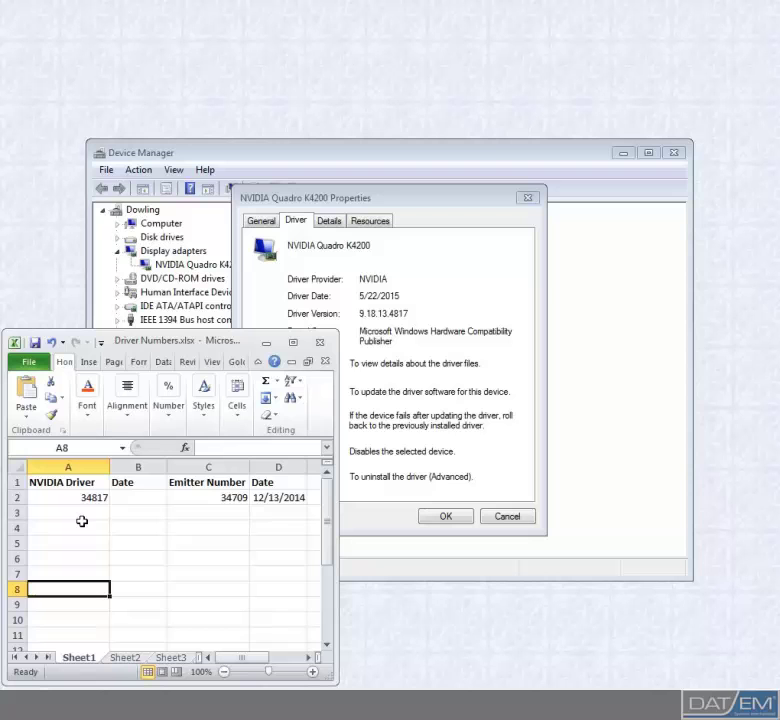
pyautogui.click(129, 498)
pyautogui.write('5/')
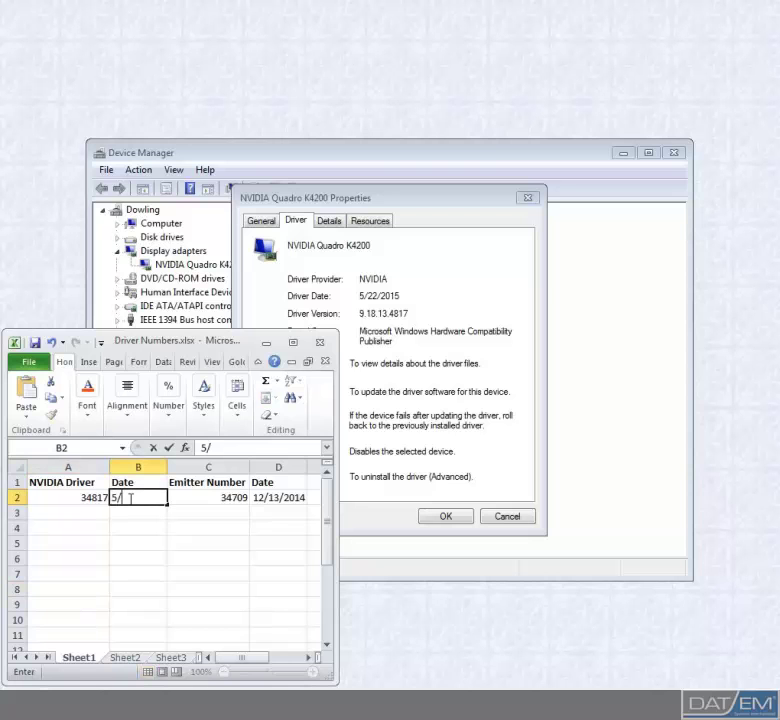
pyautogui.write('22/2015')
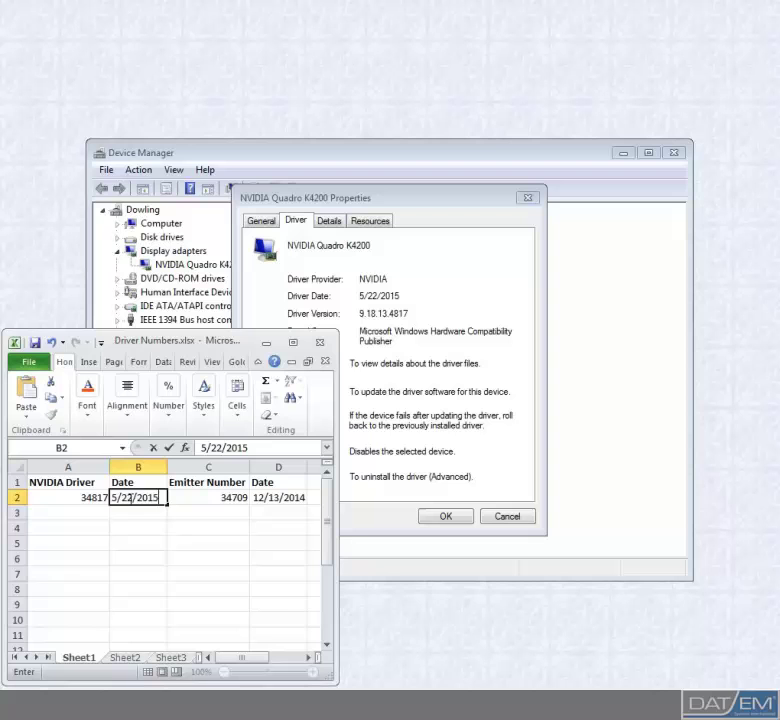
pyautogui.click(129, 541)
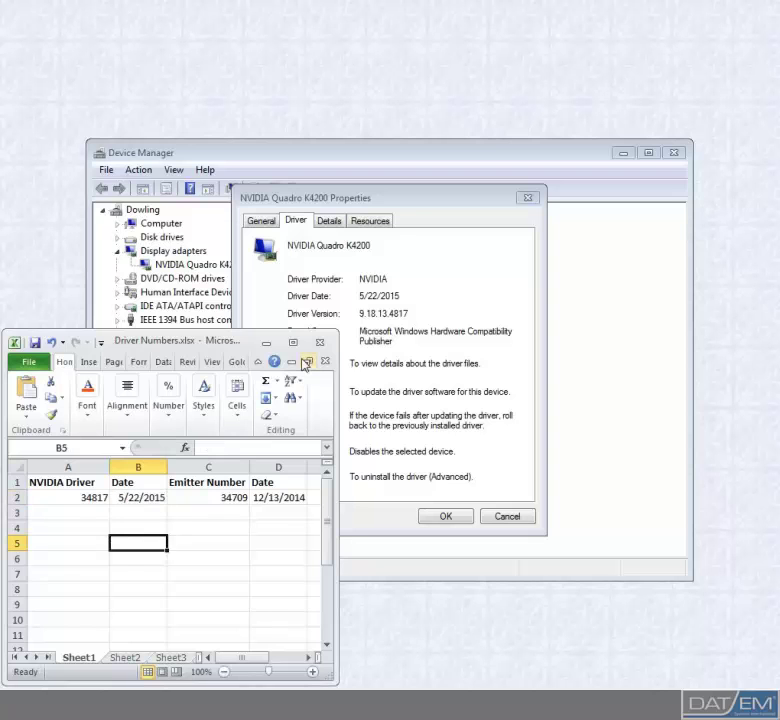
pyautogui.click(266, 343)
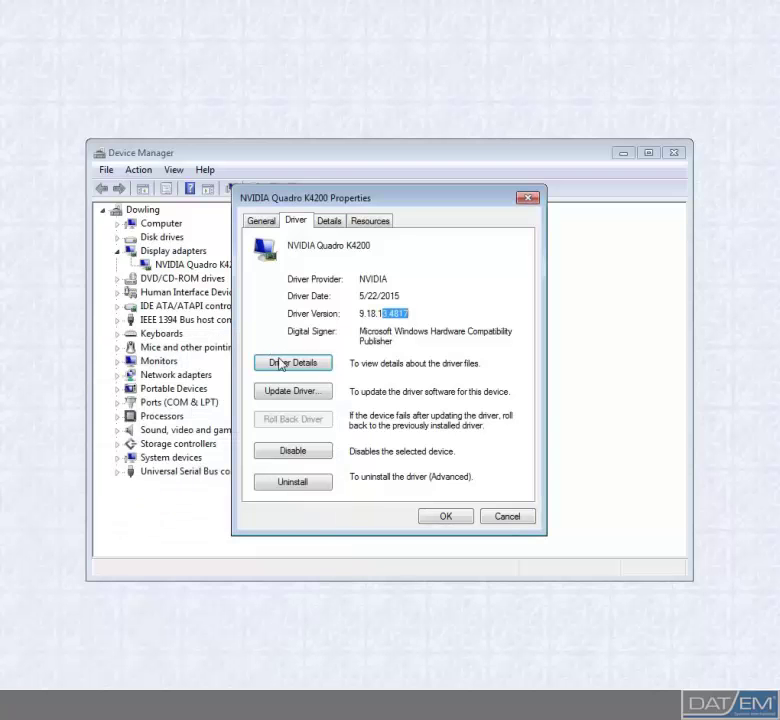
# - Check the NVIDIA Stereoscopic 3D USB controller's driver: version 6.14.13.4709, dated 12/13/2014
pyautogui.click(508, 517)
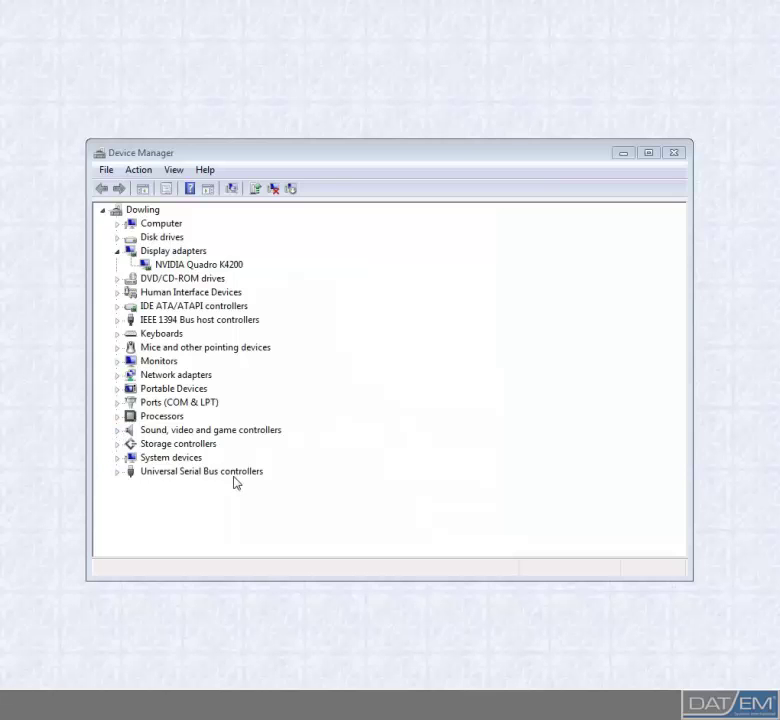
pyautogui.click(117, 473)
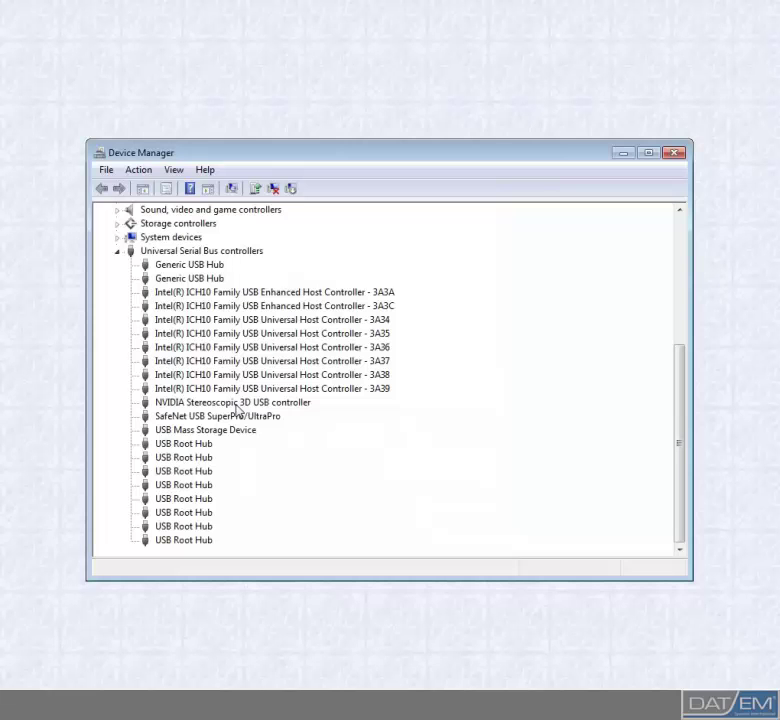
pyautogui.doubleClick(236, 404)
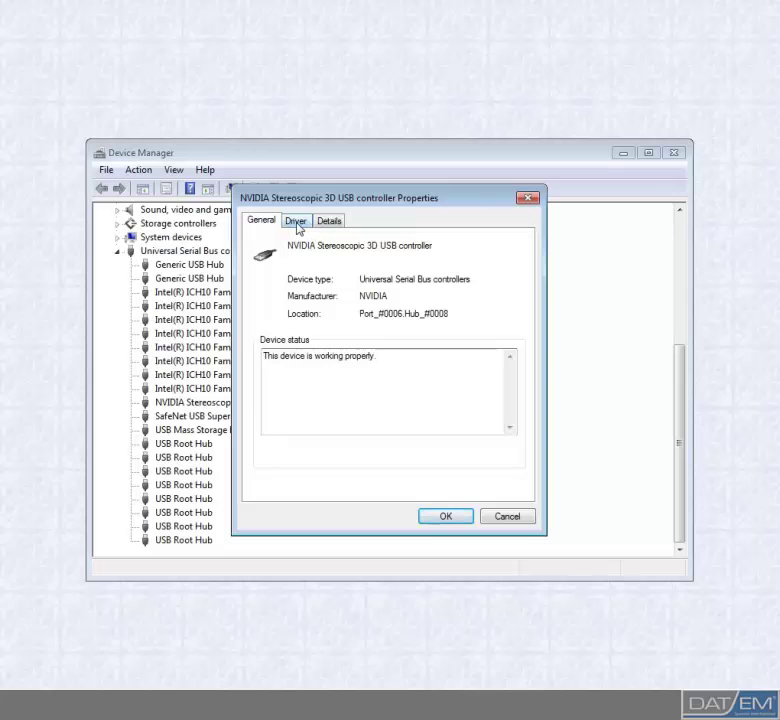
pyautogui.click(297, 226)
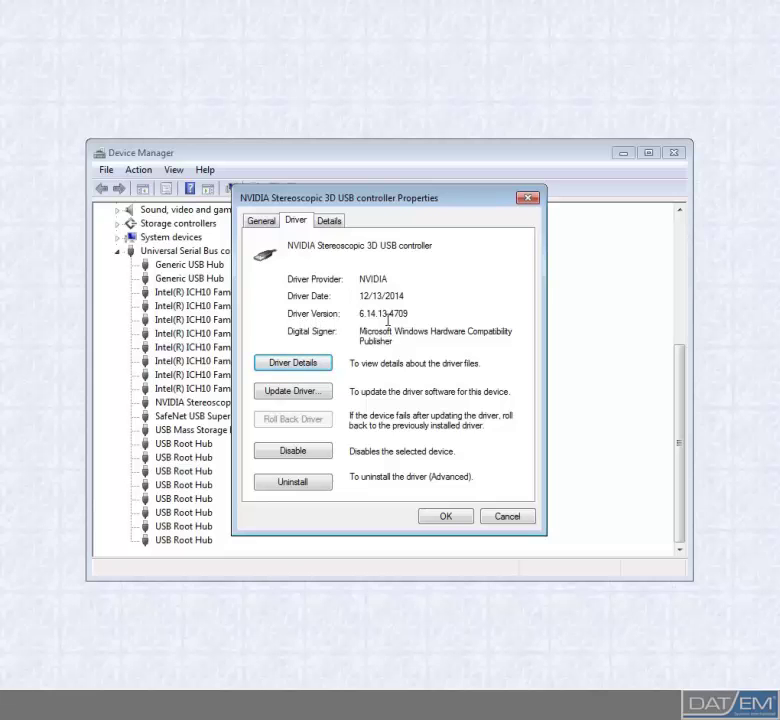
pyautogui.moveTo(383, 317); pyautogui.dragTo(409, 313)
pyautogui.hotkey('alt', 'Tab')
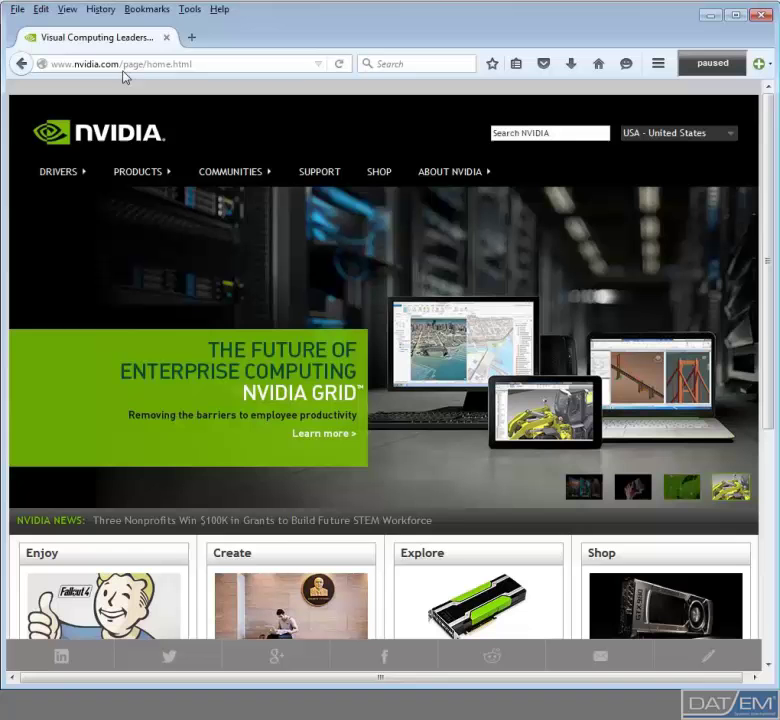
# - Search All NVIDIA Drivers for the Quadro K4200 on Windows 7 64-bit in English
pyautogui.moveTo(81, 177)
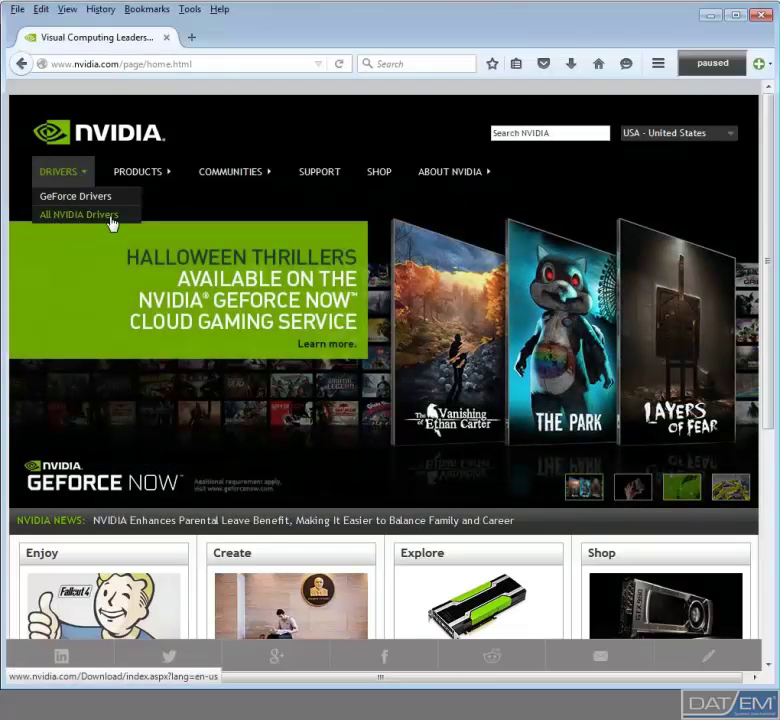
pyautogui.click(108, 220)
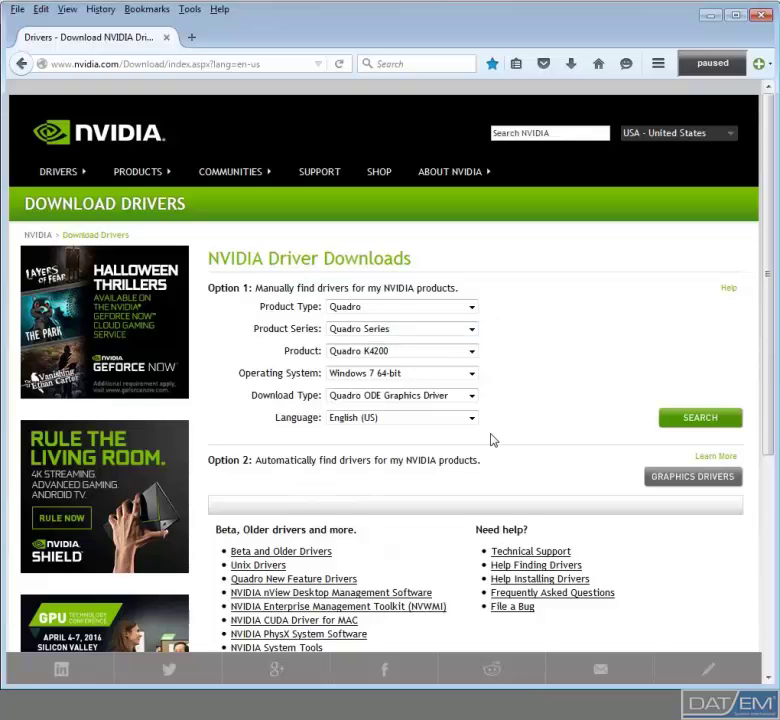
pyautogui.click(693, 422)
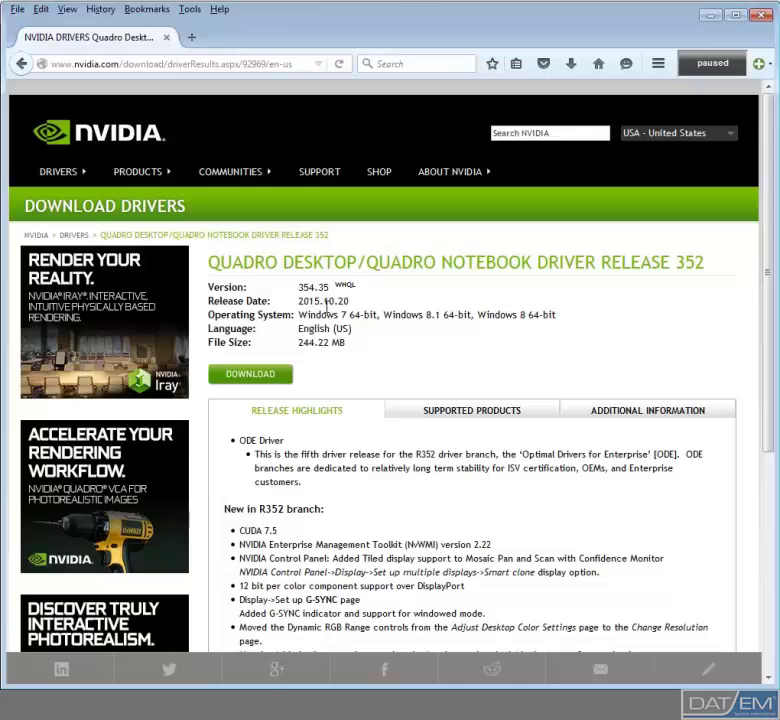
# - Enter driver 35435 in A3 and date 10/20/2015 in B3, then minimize Excel
pyautogui.hotkey('alt', 'Tab')
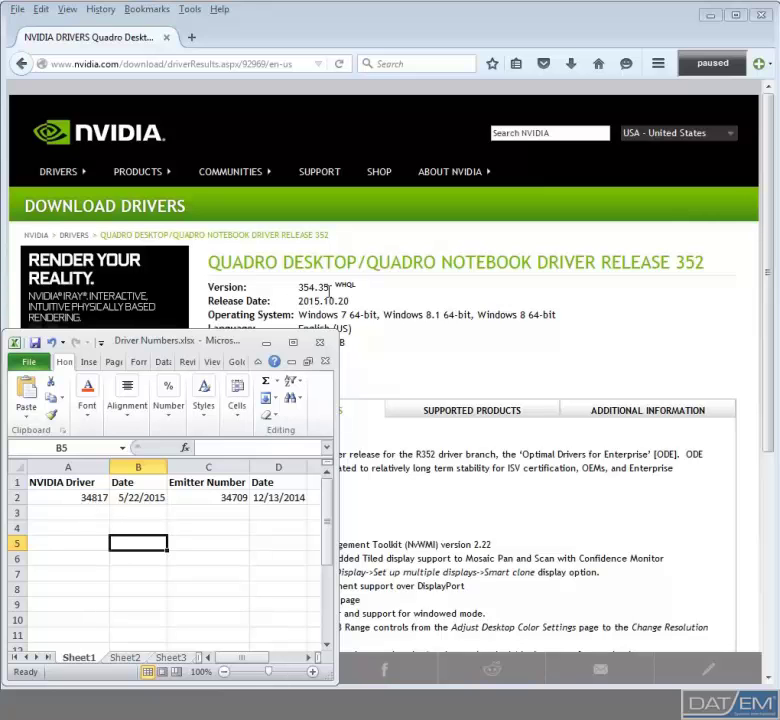
pyautogui.click(82, 511)
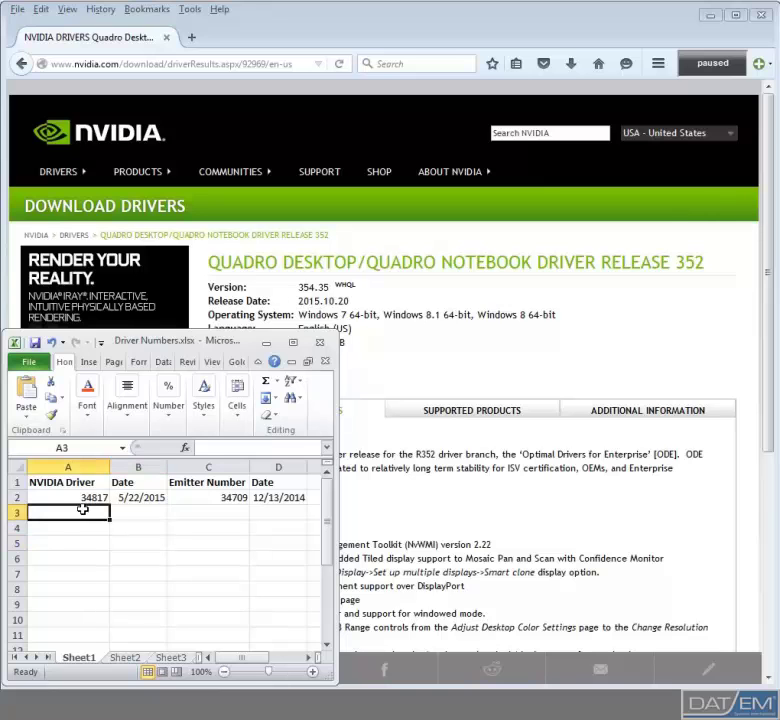
pyautogui.write('3')
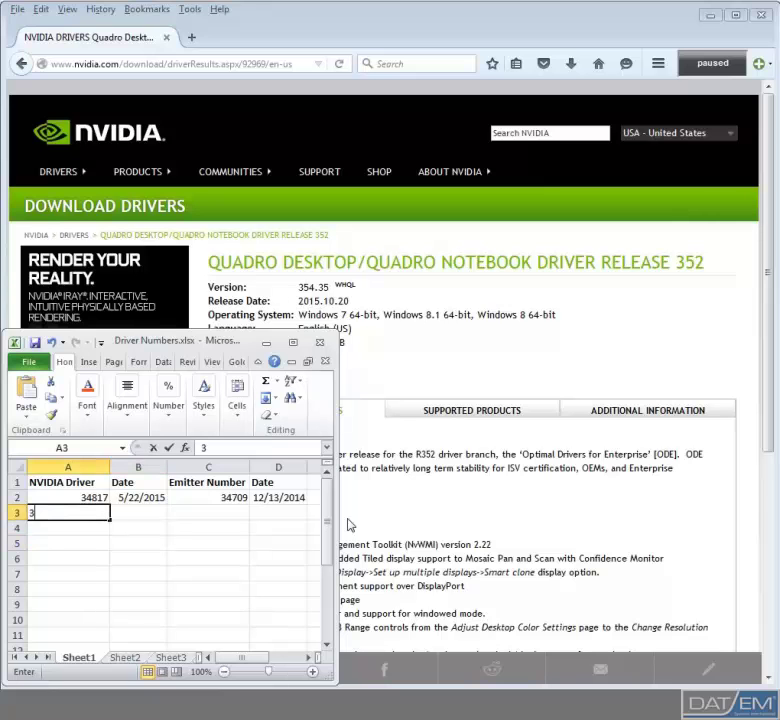
pyautogui.write('5435')
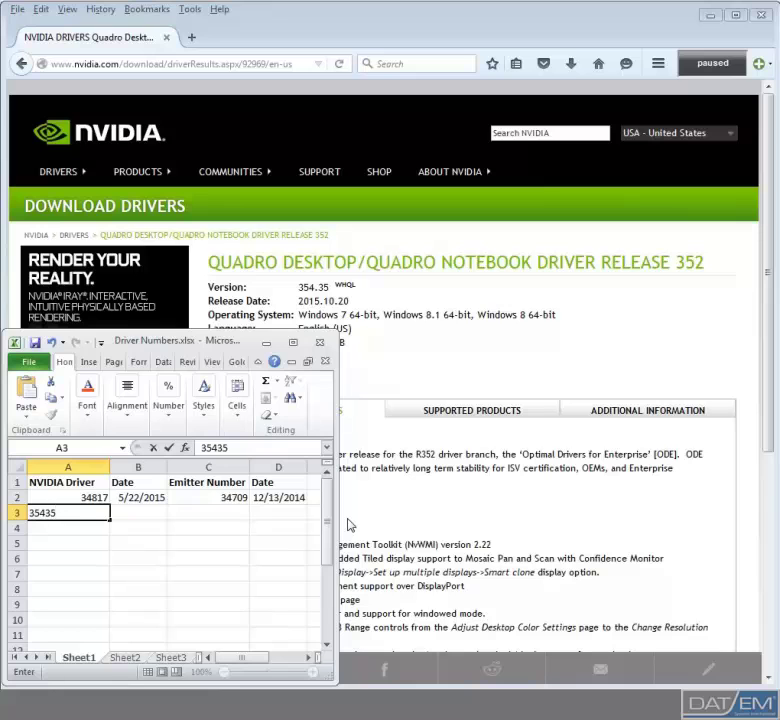
pyautogui.press('Tab')
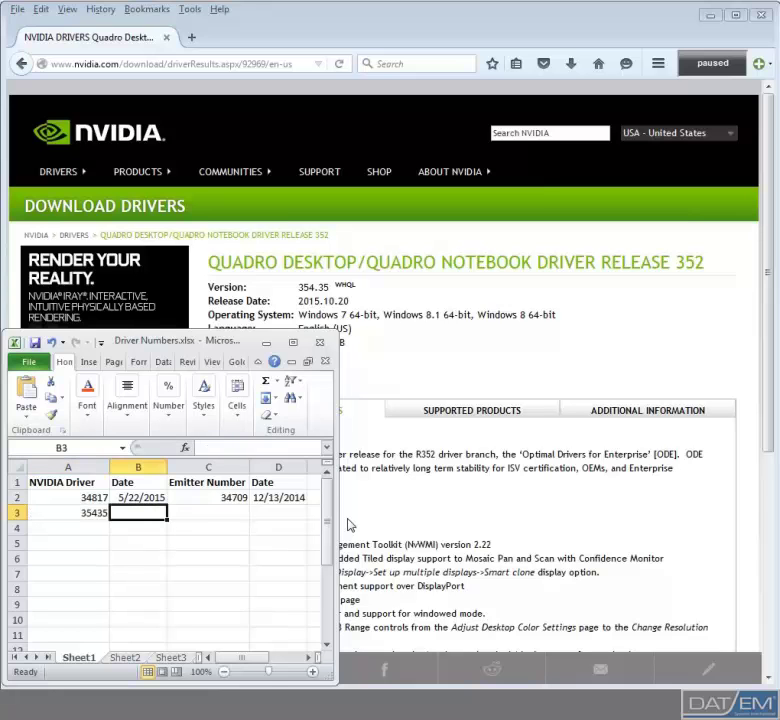
pyautogui.write('10/2')
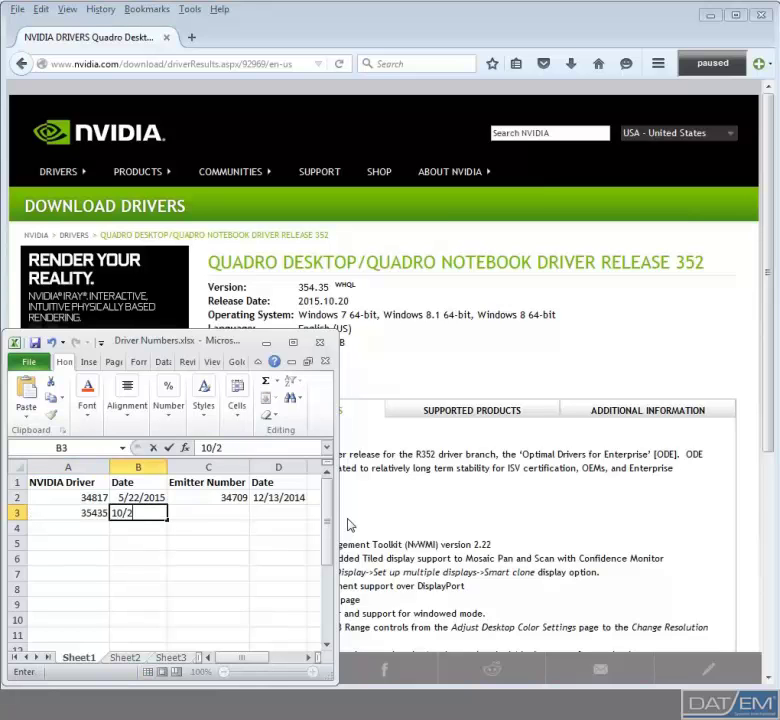
pyautogui.write('0/2015')
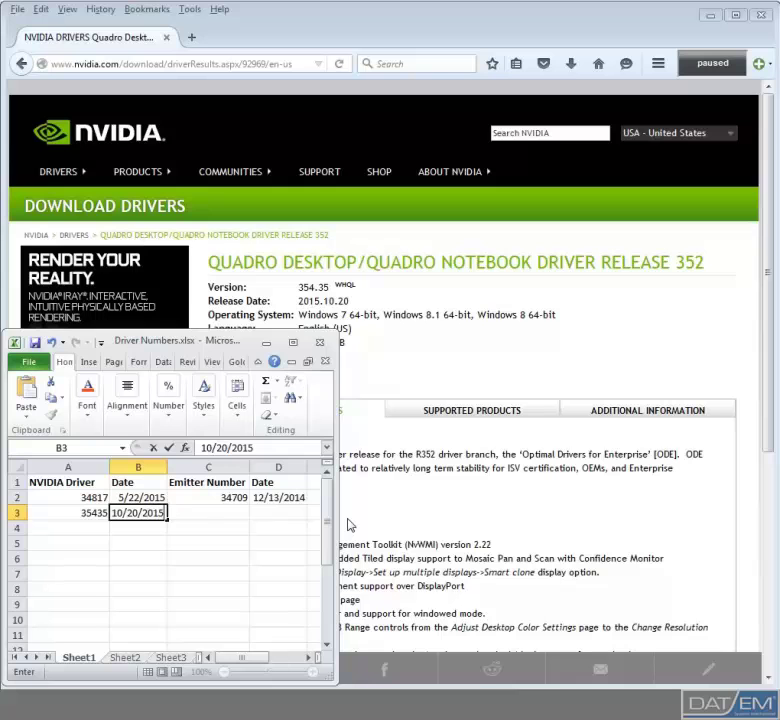
pyautogui.click(255, 559)
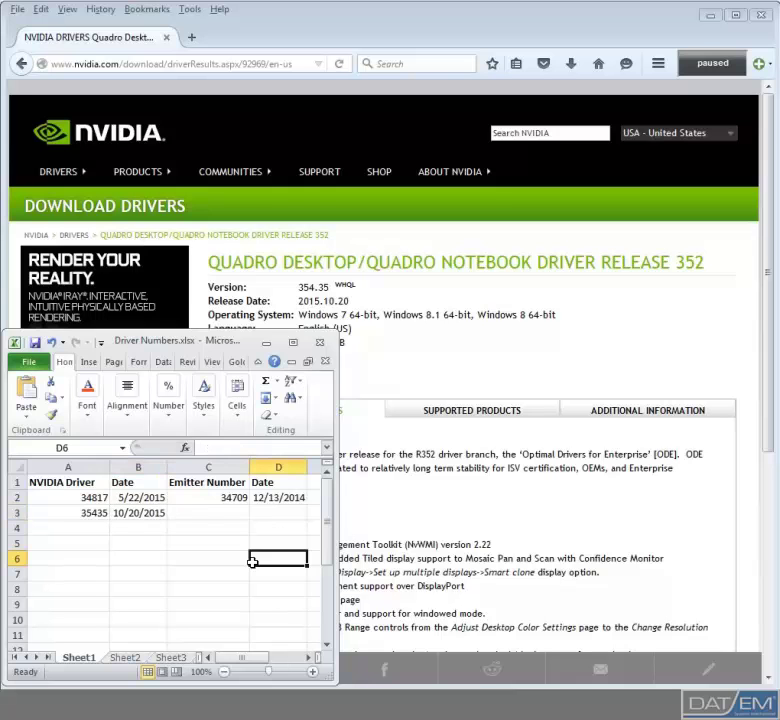
pyautogui.click(266, 342)
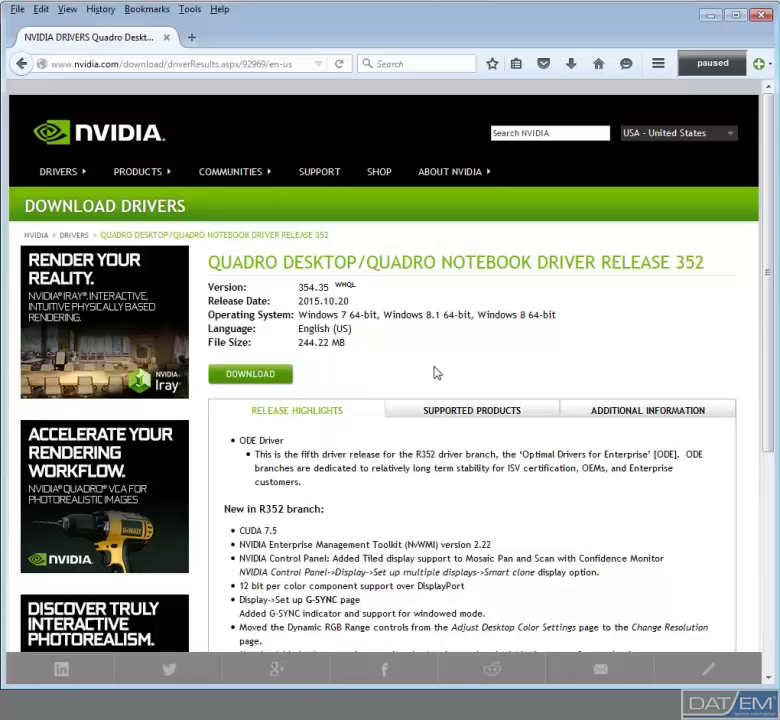
# - Search Beta and Older Drivers for Quadro K4200, listing releases from 354.35 down to 340.66
pyautogui.click(20, 65)
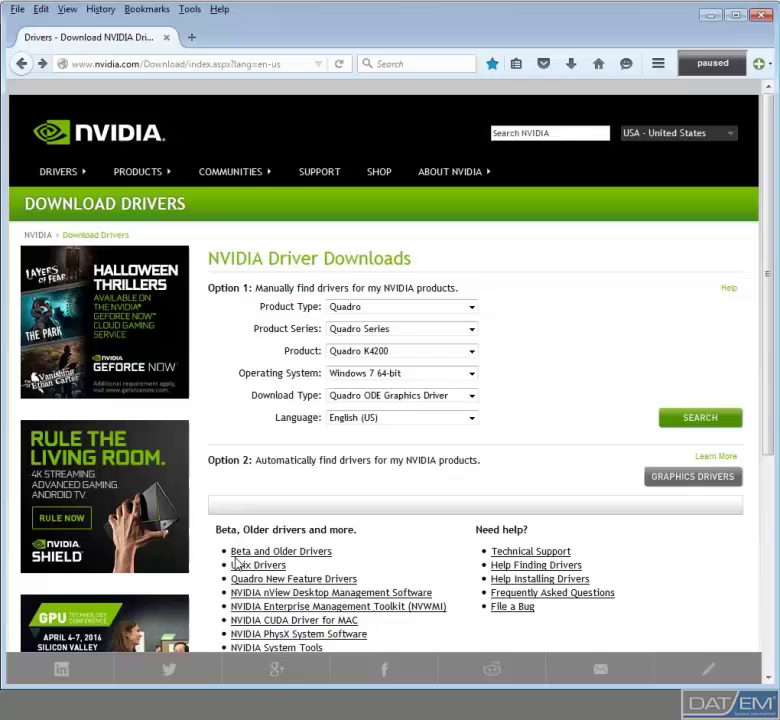
pyautogui.click(298, 560)
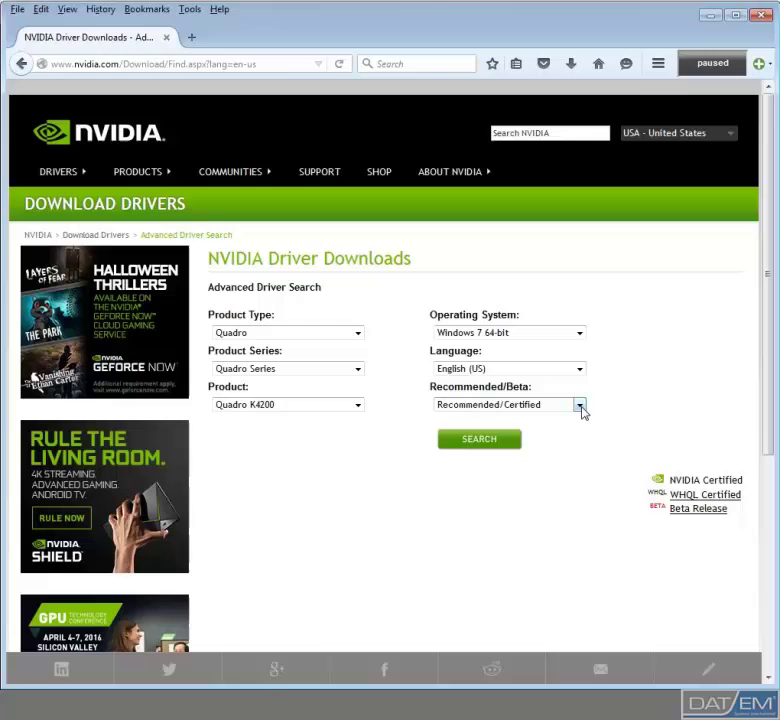
pyautogui.click(470, 443)
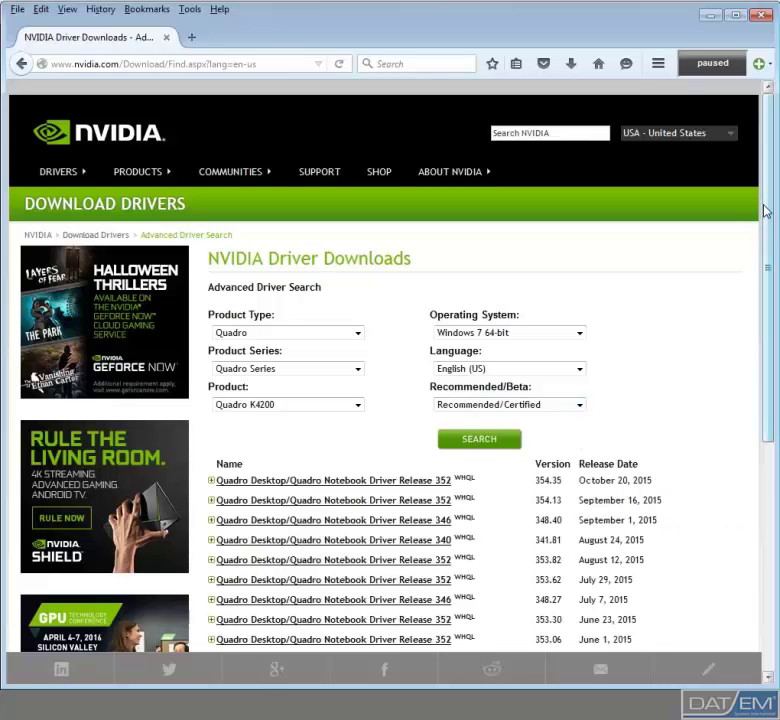
pyautogui.moveTo(763, 210); pyautogui.dragTo(755, 377)
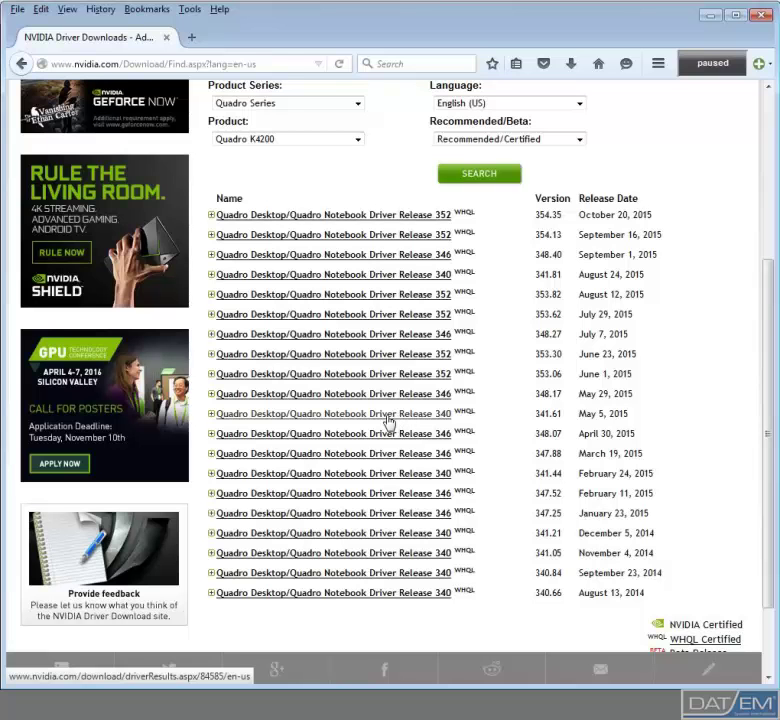
# - Download the 244 MB Quadro 354.35 installer, replacing the existing copy in the NVIDIA downloads folder
pyautogui.click(297, 216)
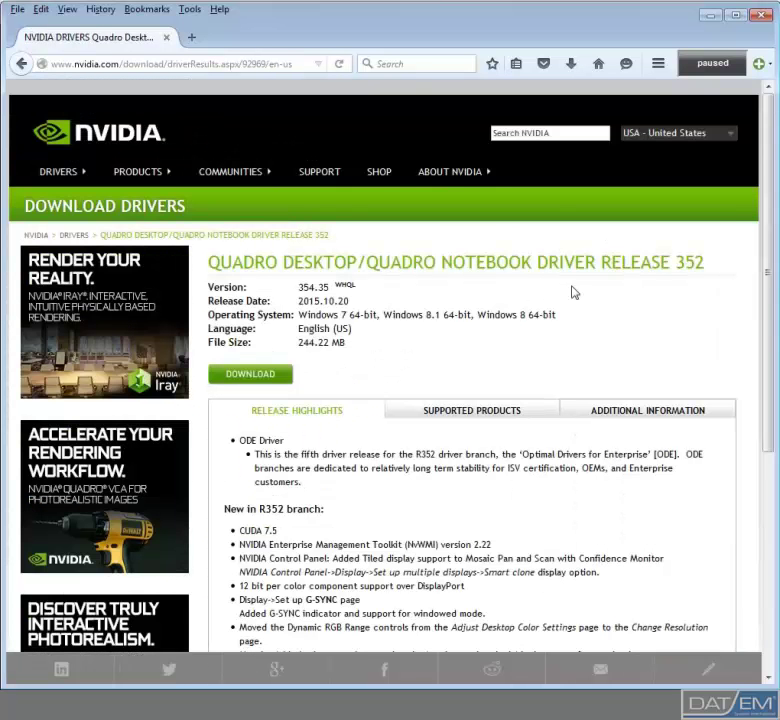
pyautogui.scroll(-2, 278, 301)
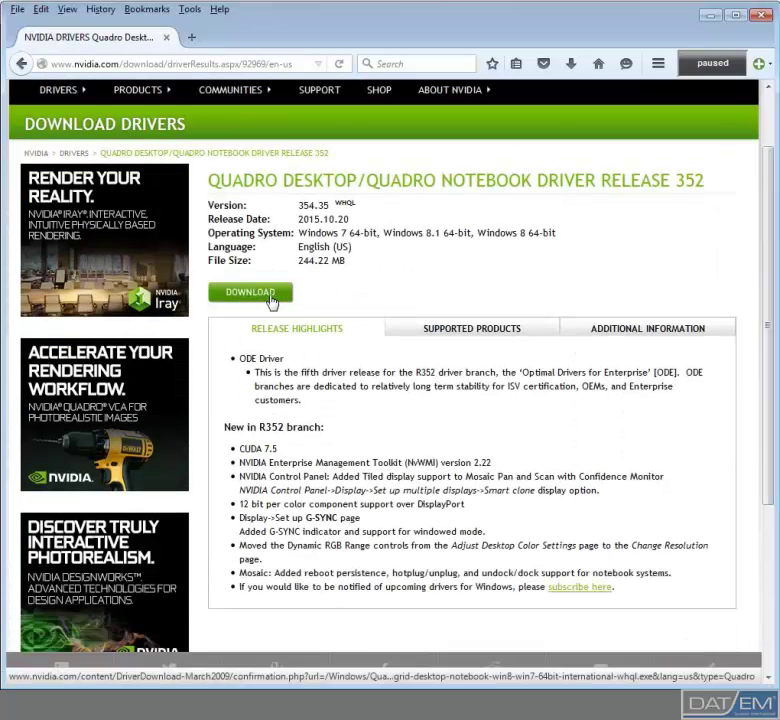
pyautogui.click(272, 298)
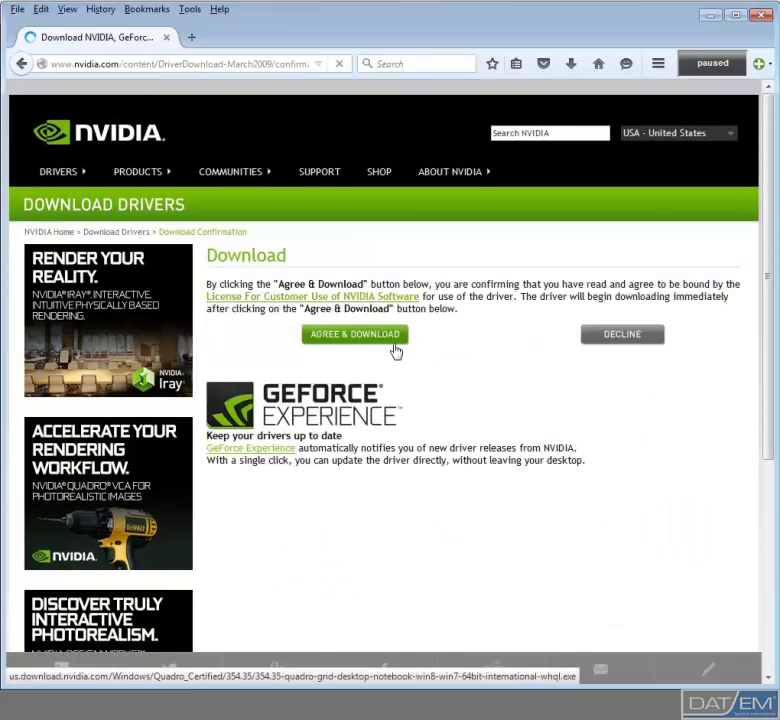
pyautogui.click(357, 334)
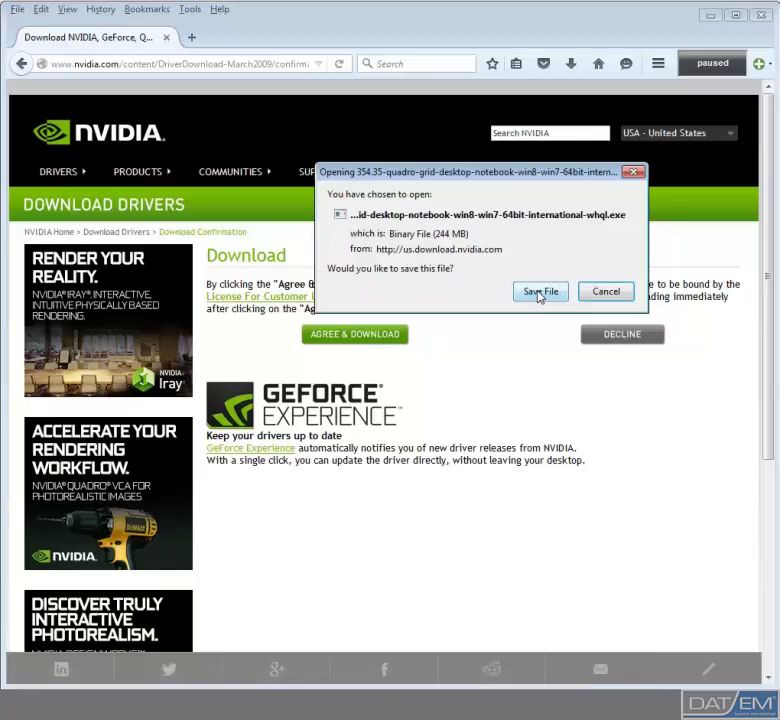
pyautogui.click(539, 292)
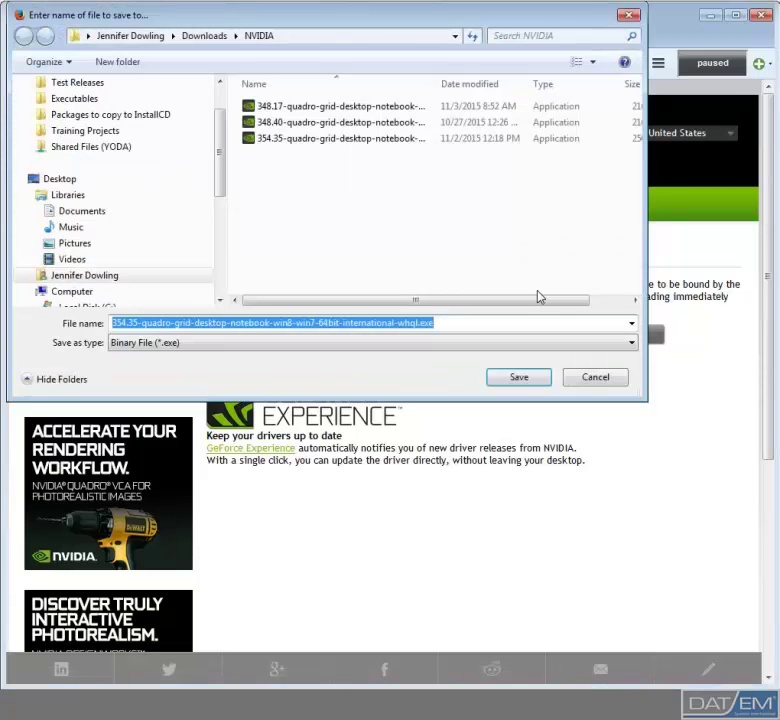
pyautogui.click(517, 377)
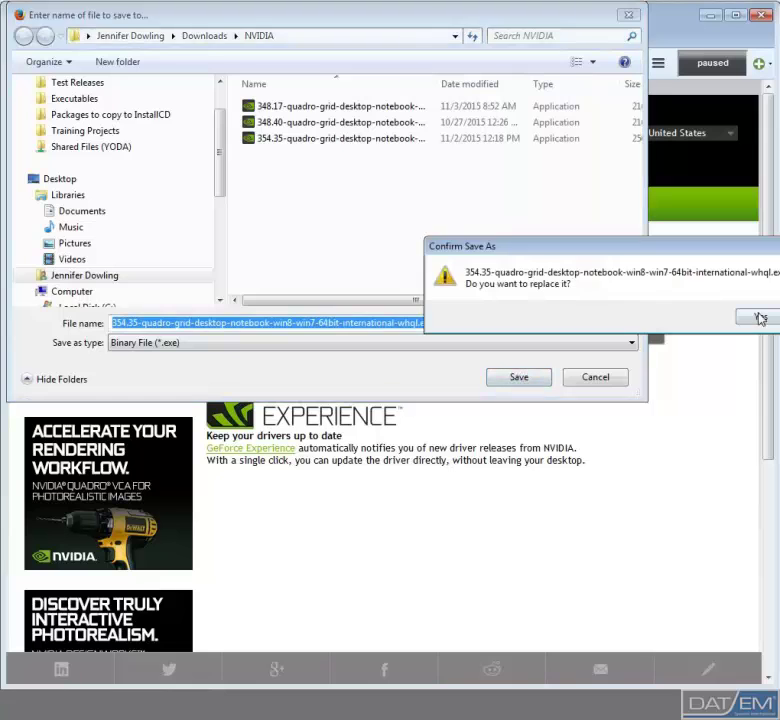
pyautogui.click(760, 318)
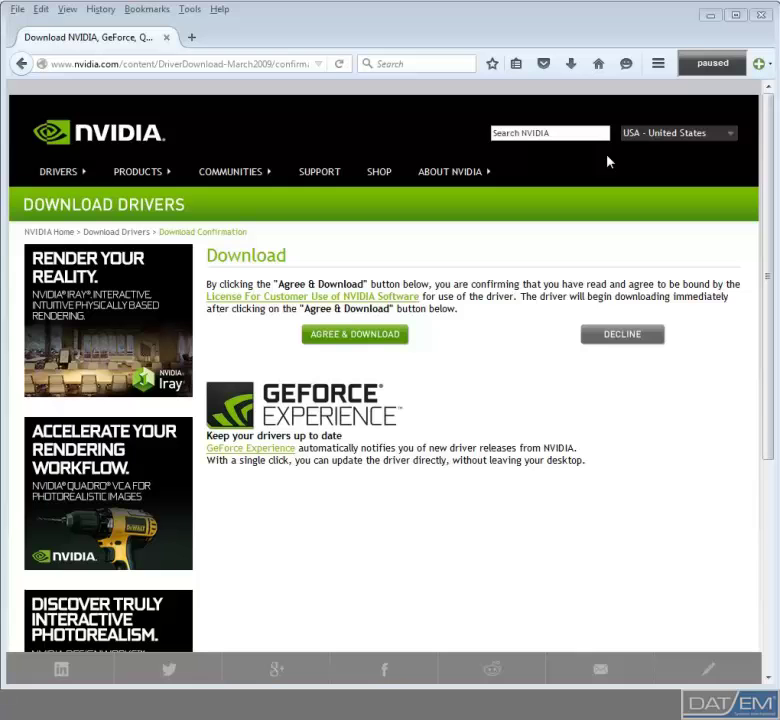
pyautogui.click(571, 66)
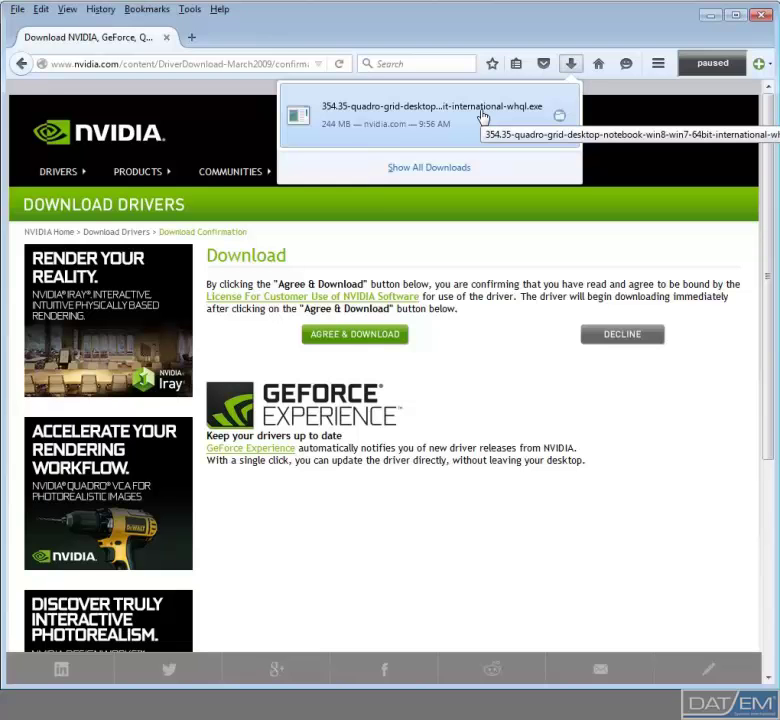
# - Run the downloaded 354.35 package and extract its files to the default folder
pyautogui.click(483, 116)
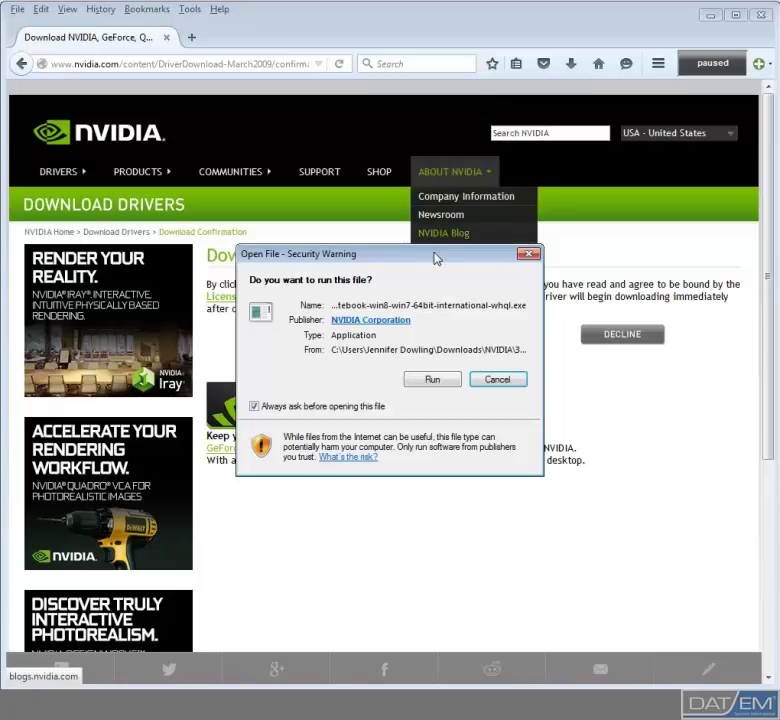
pyautogui.moveTo(435, 252); pyautogui.dragTo(439, 136)
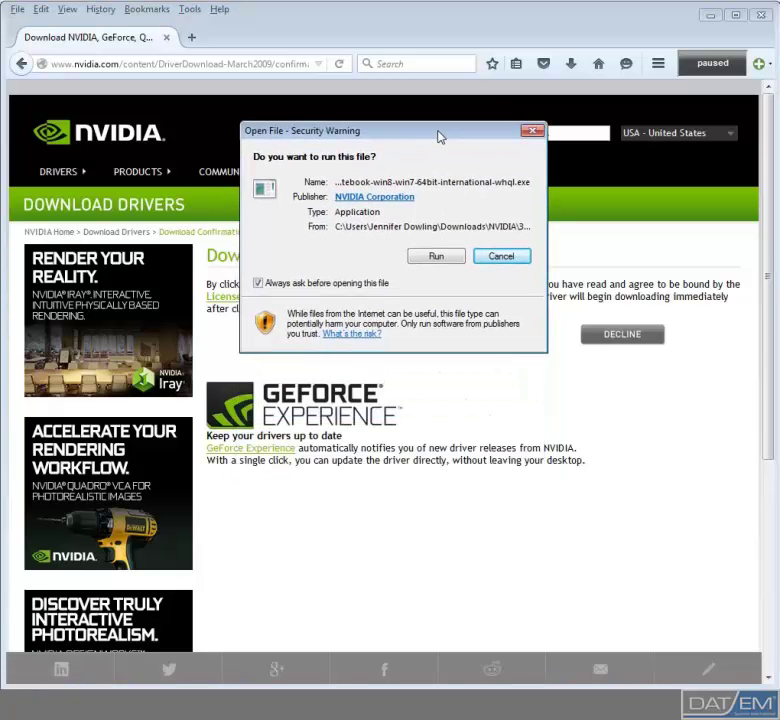
pyautogui.click(436, 257)
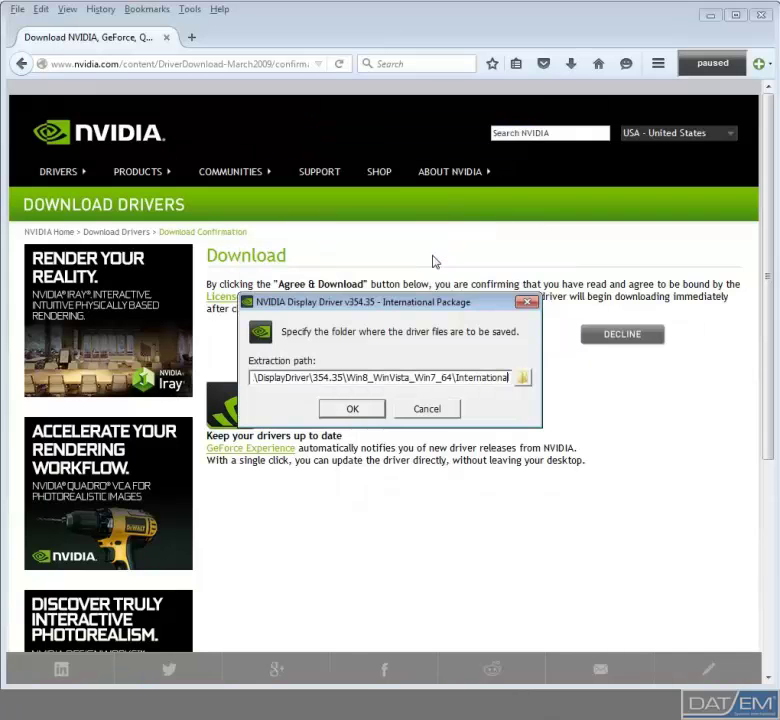
pyautogui.moveTo(430, 307); pyautogui.dragTo(458, 178)
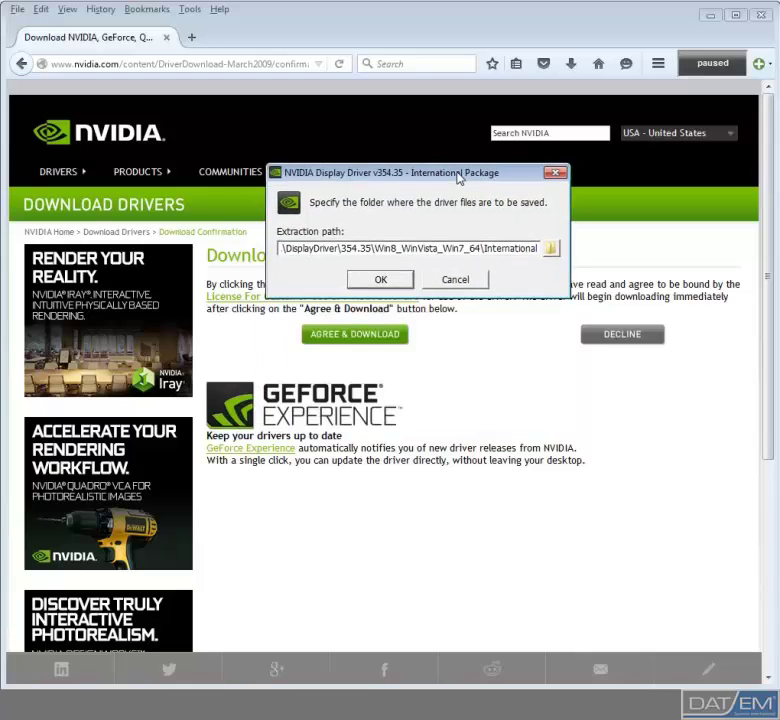
pyautogui.click(403, 281)
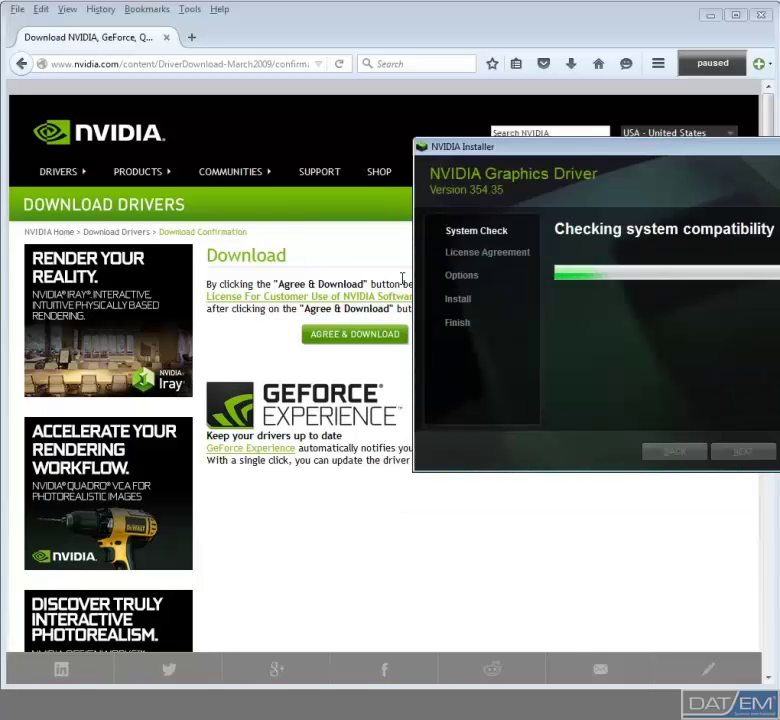
# - Accept the NVIDIA license and choose a Custom (Advanced) install with clean installation ticked
pyautogui.moveTo(598, 146); pyautogui.dragTo(411, 117)
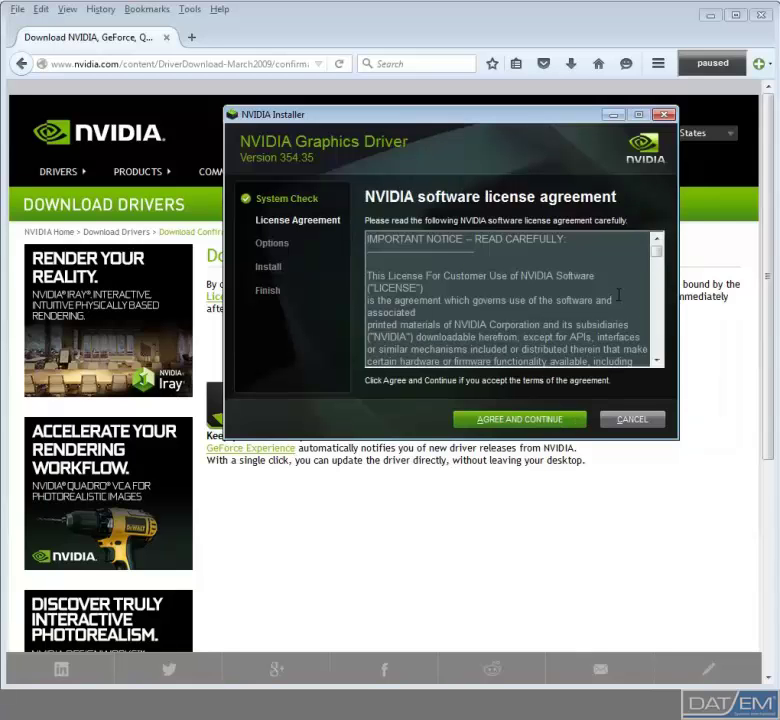
pyautogui.click(508, 420)
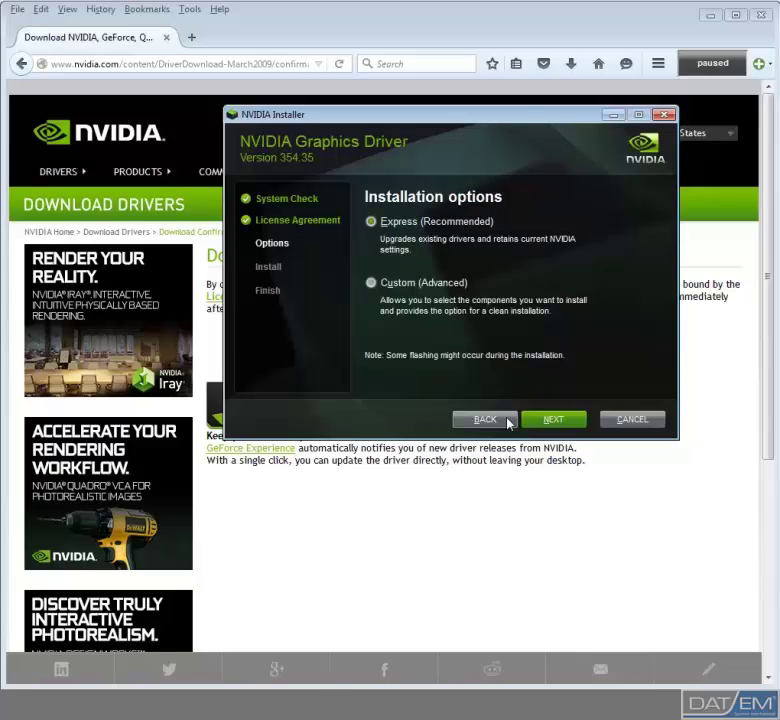
pyautogui.click(371, 284)
pyautogui.click(560, 421)
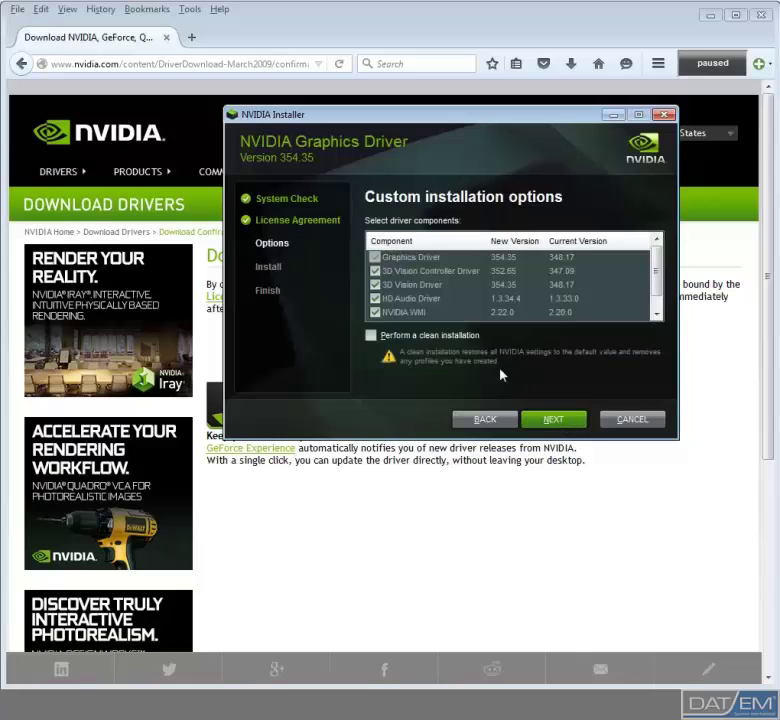
pyautogui.click(371, 336)
pyautogui.hotkey('alt', 'Tab')
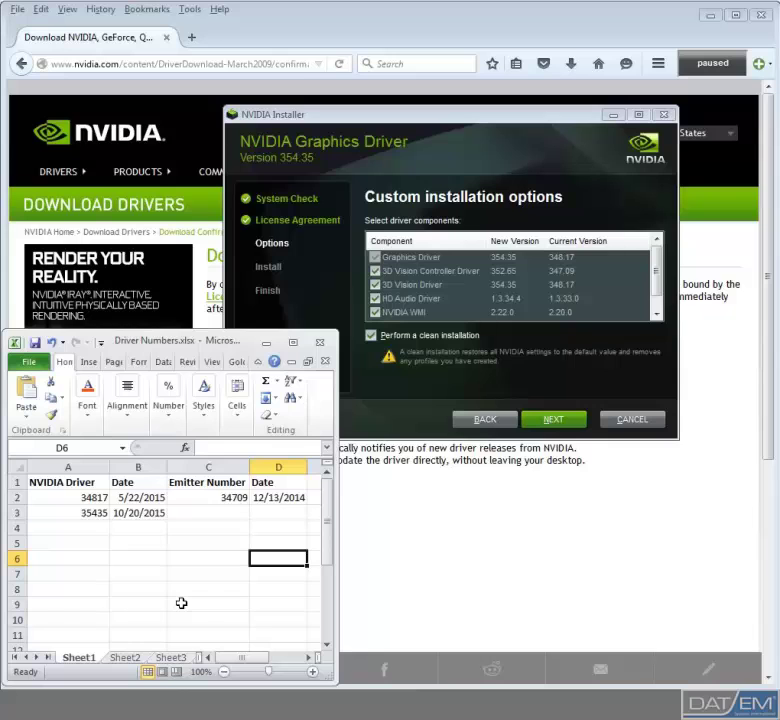
# - Enter emitter number 35265 in cell C3, save the workbook, and minimise Excel
pyautogui.click(182, 514)
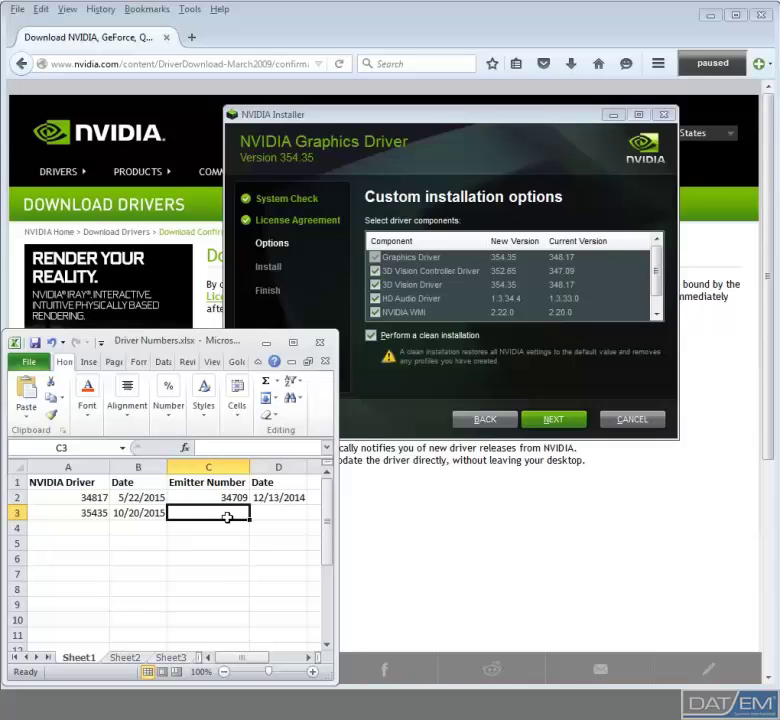
pyautogui.write('35')
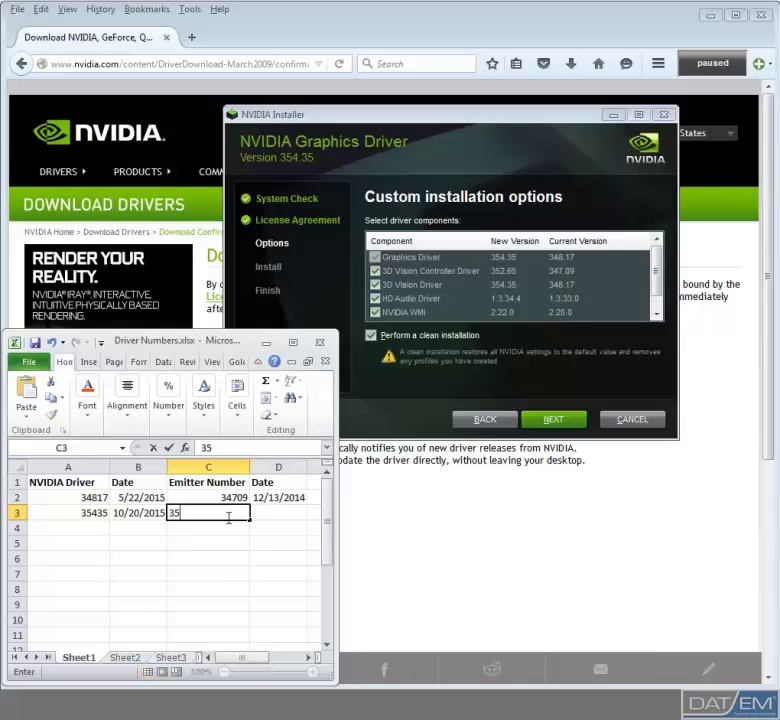
pyautogui.write('265')
pyautogui.click(264, 513)
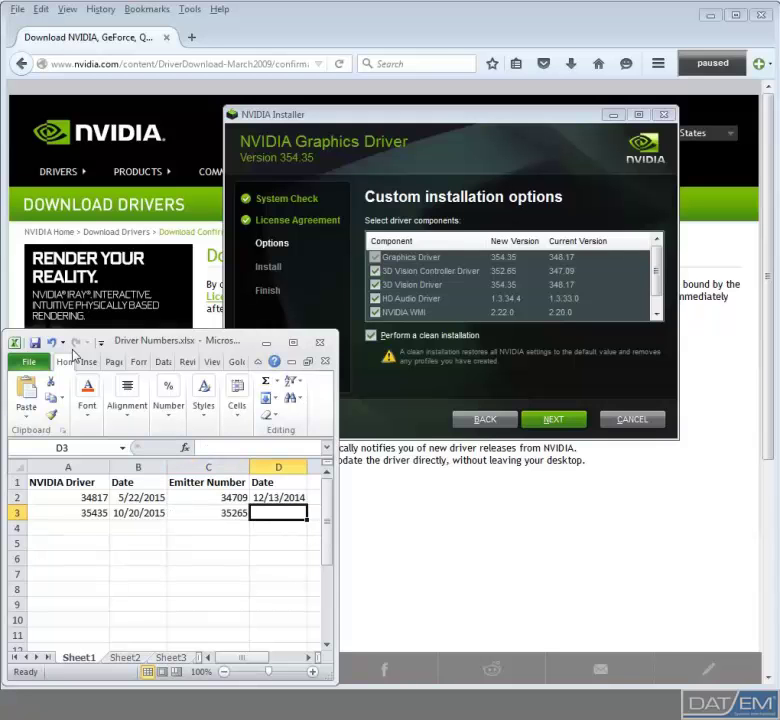
pyautogui.click(35, 342)
pyautogui.click(265, 343)
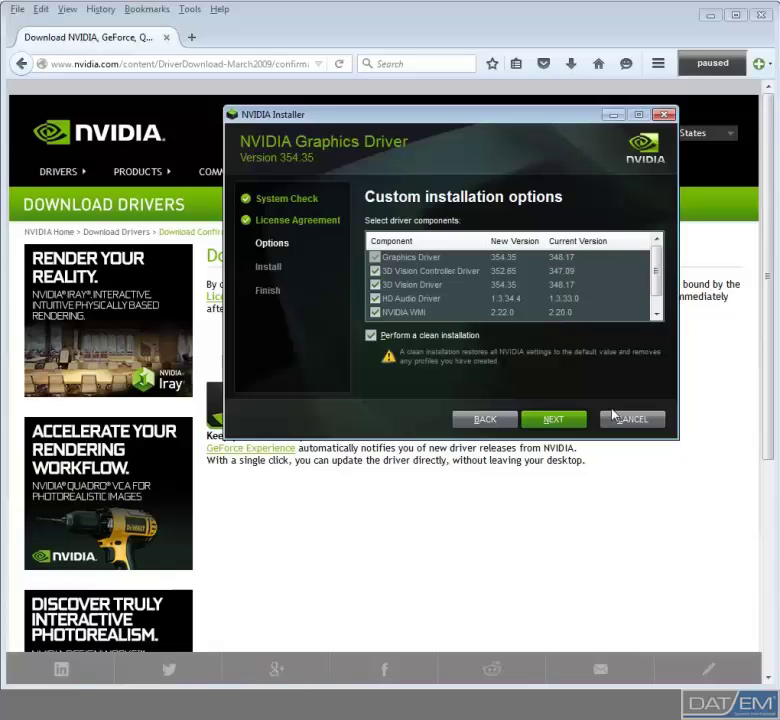
# - Run the clean install of driver 354.35 until every component reports Installed, then return to Excel
pyautogui.click(550, 420)
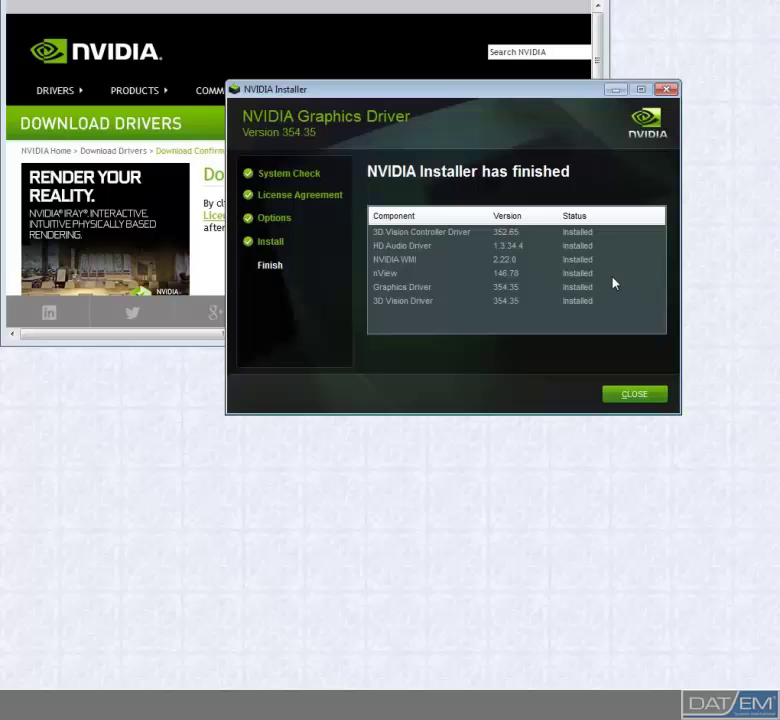
pyautogui.hotkey('alt', 'Tab')
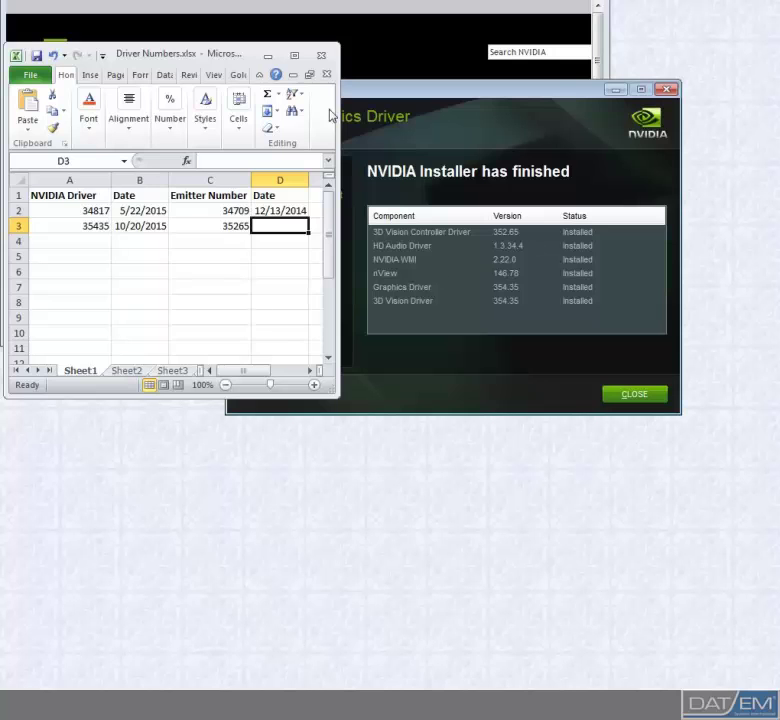
# - Minimise the driver numbers workbook to reveal the finished NVIDIA installer
pyautogui.click(268, 55)
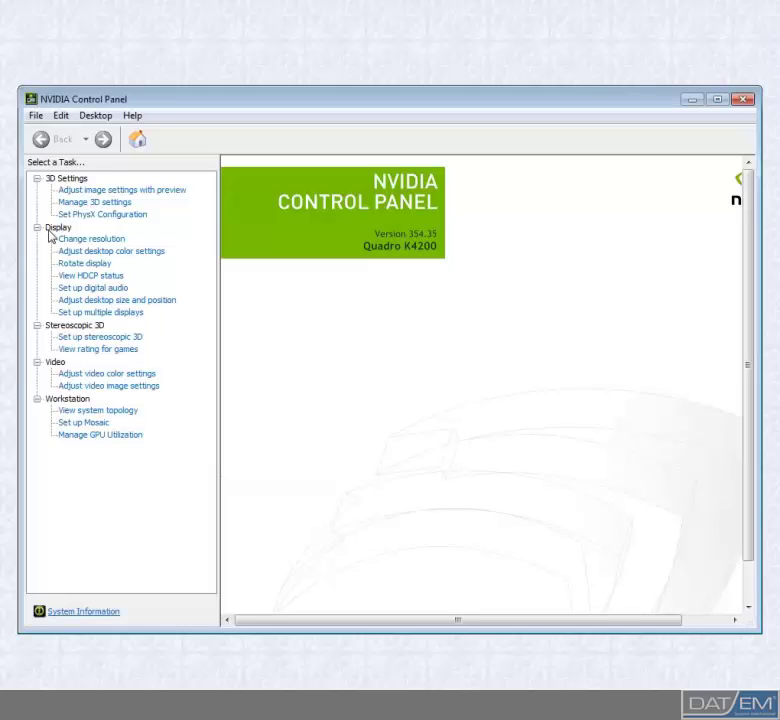
# - Set the Samsung display to 1680 × 1050 at 120Hz, apply it and keep the change
pyautogui.click(79, 242)
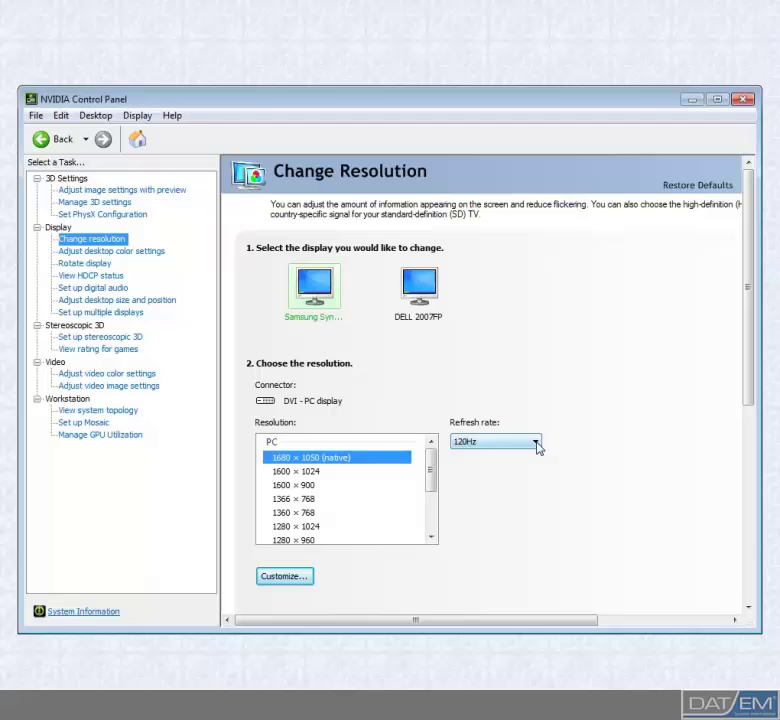
pyautogui.click(537, 446)
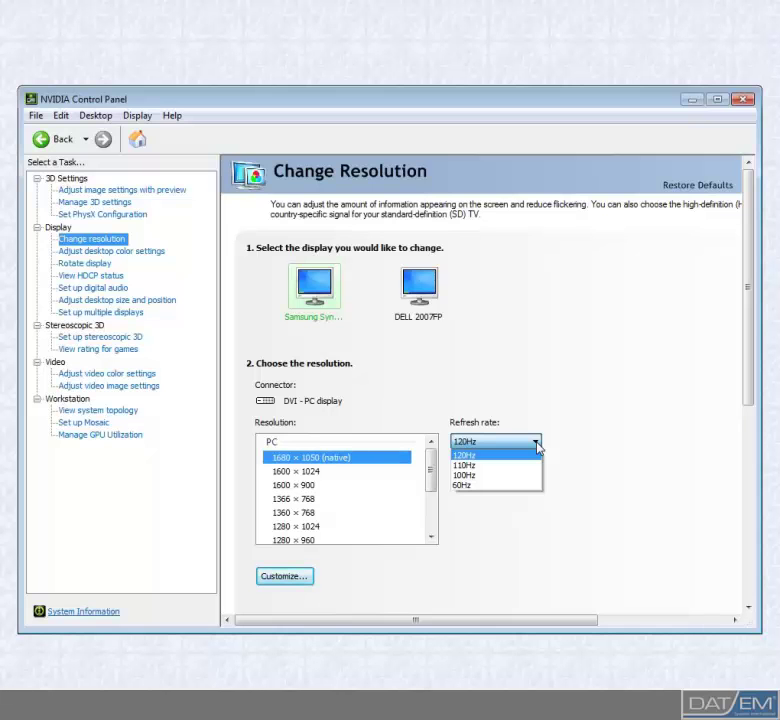
pyautogui.click(560, 382)
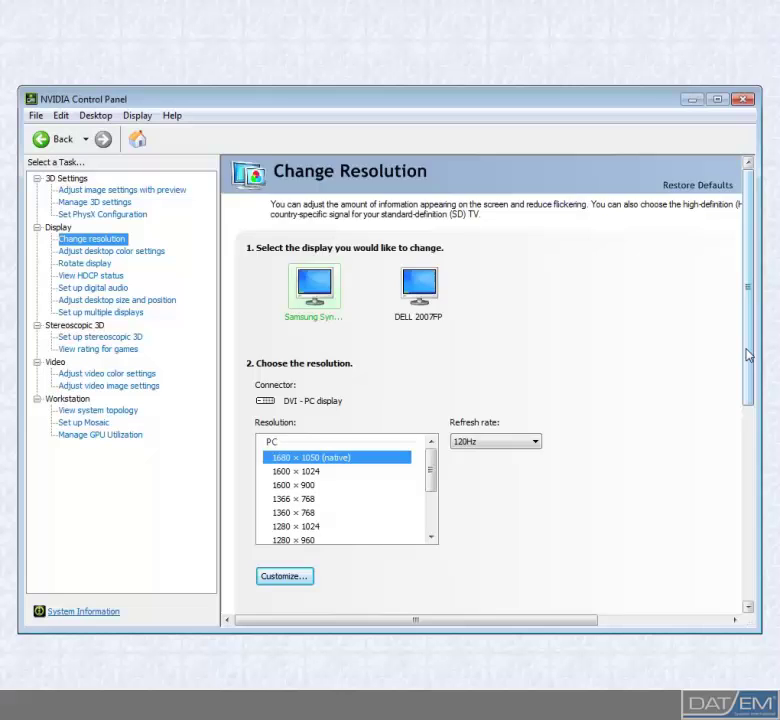
pyautogui.moveTo(748, 355); pyautogui.dragTo(751, 469)
pyautogui.click(478, 224)
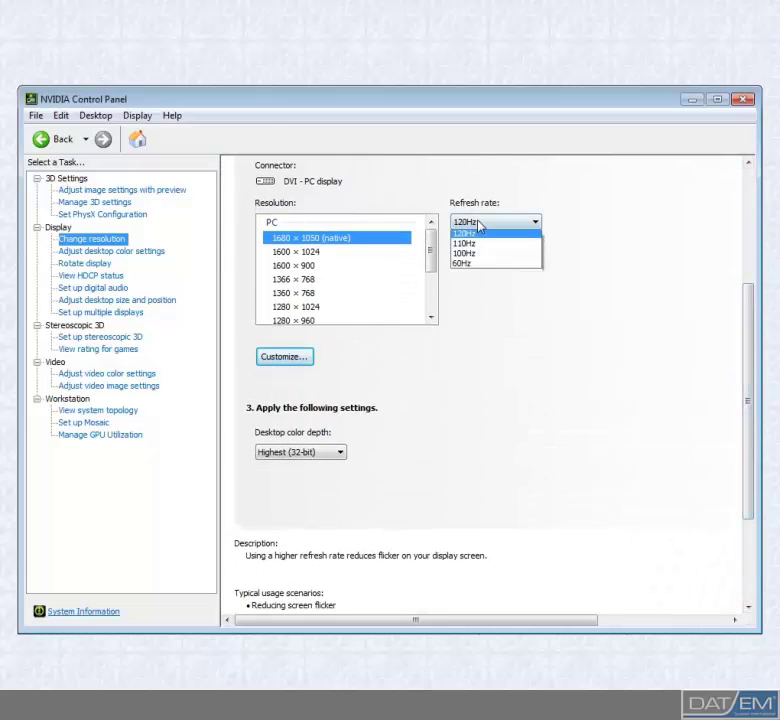
pyautogui.click(476, 233)
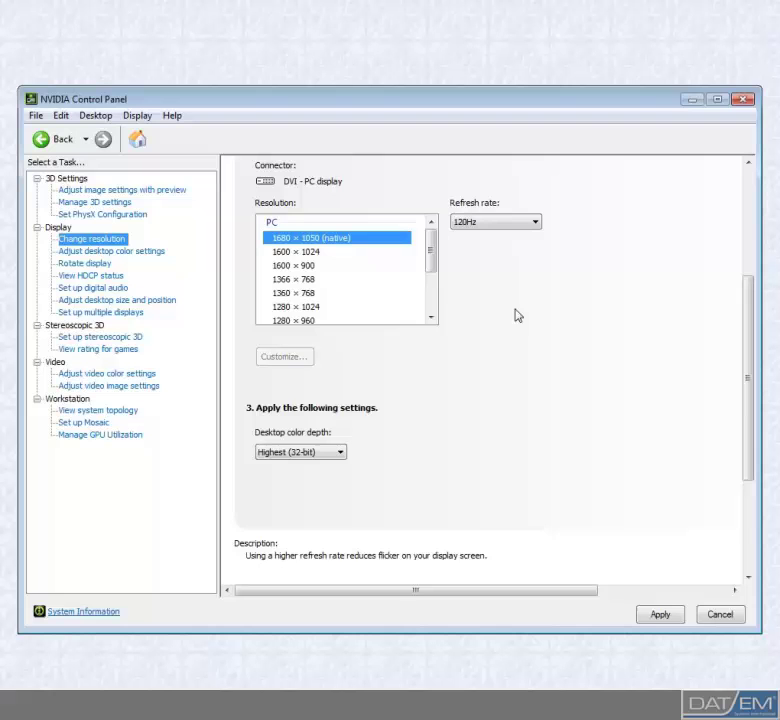
pyautogui.click(659, 615)
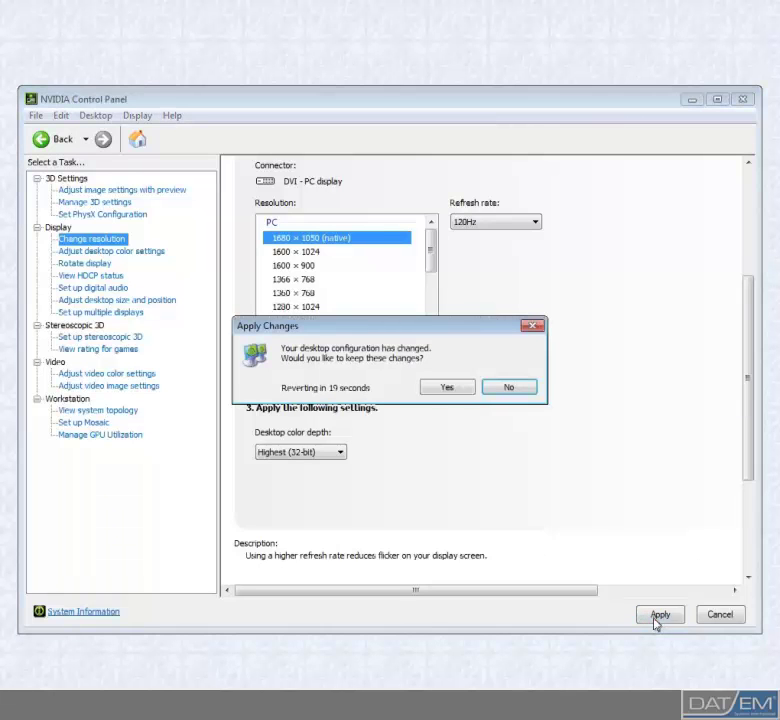
pyautogui.click(457, 388)
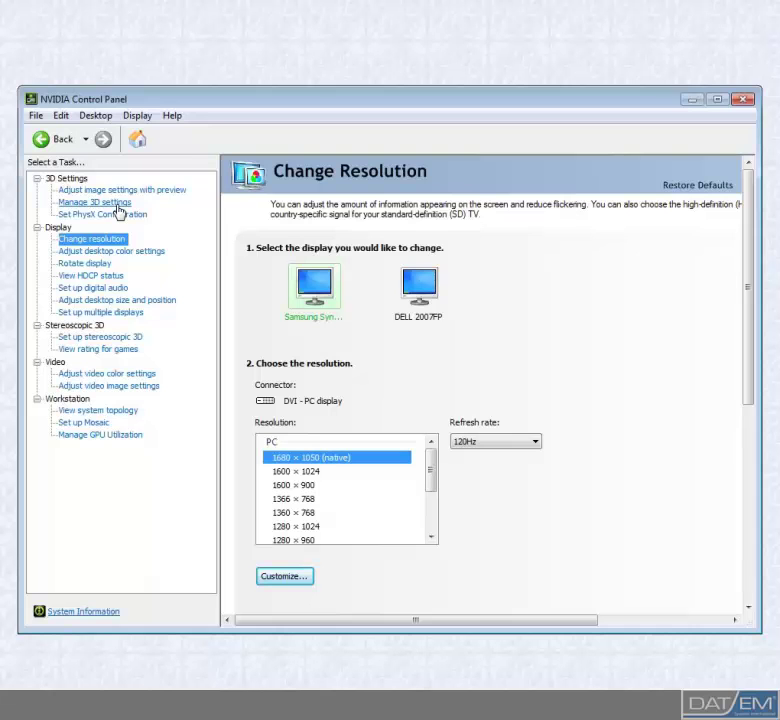
# - Switch Stereo - Enable from Off to On in Global Settings, keeping the Base profile preset
pyautogui.click(119, 203)
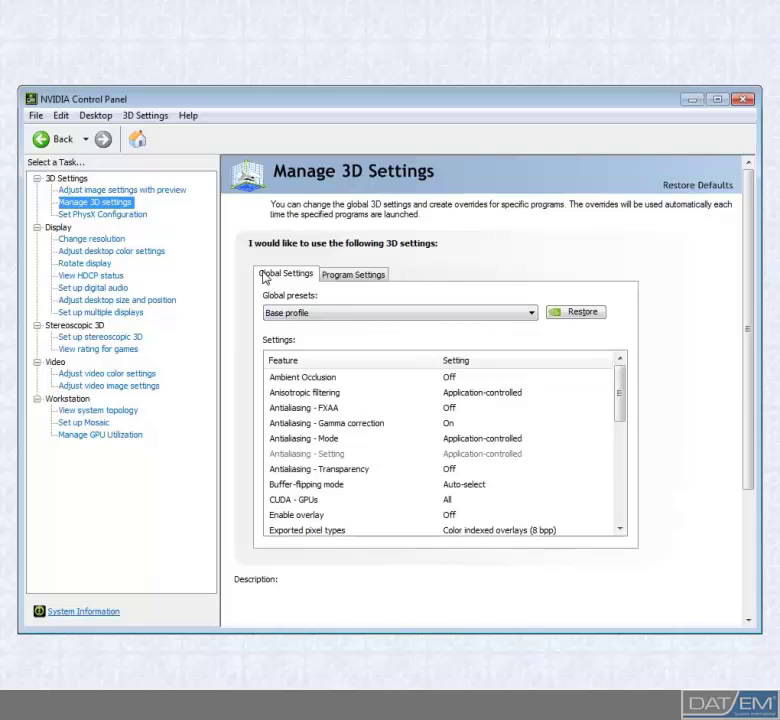
pyautogui.click(288, 313)
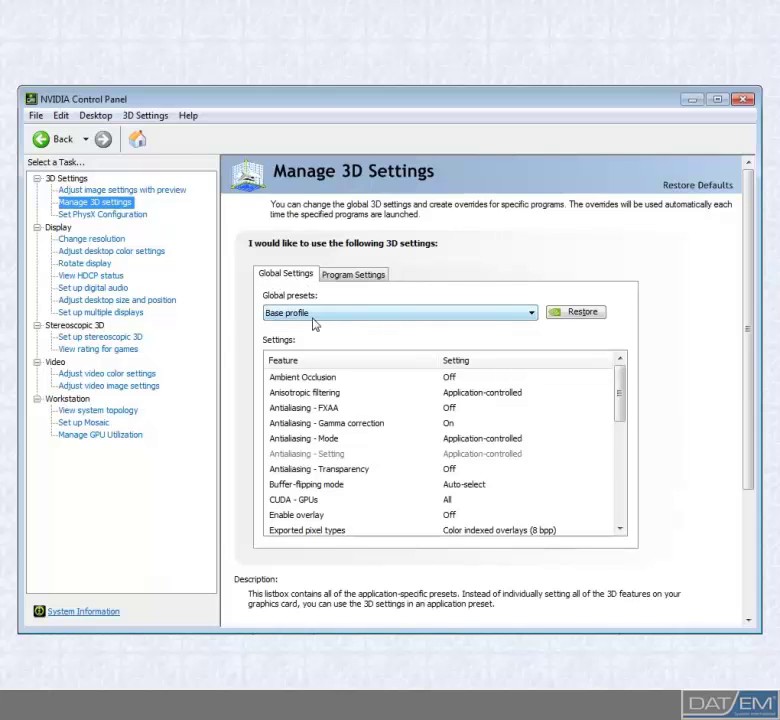
pyautogui.moveTo(621, 392); pyautogui.dragTo(557, 484)
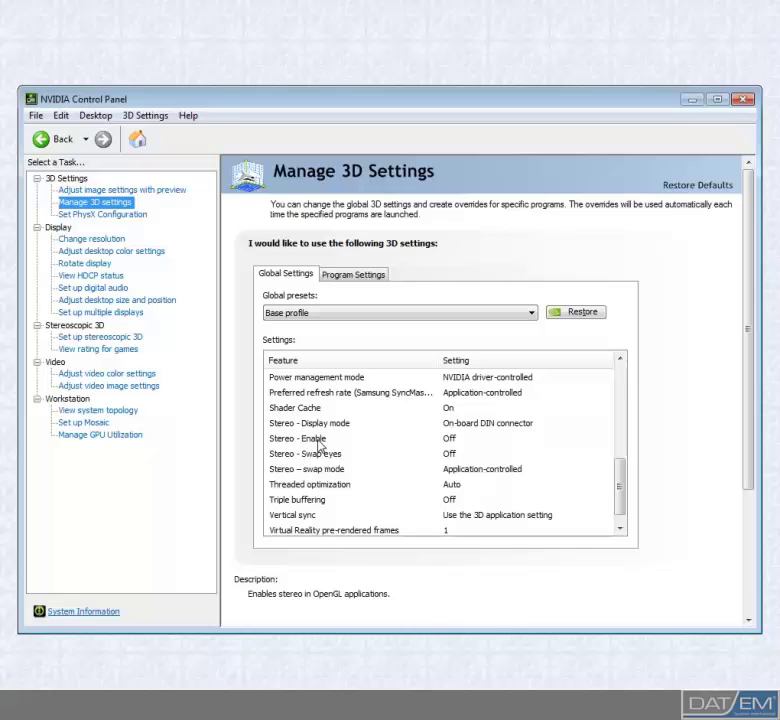
pyautogui.click(460, 440)
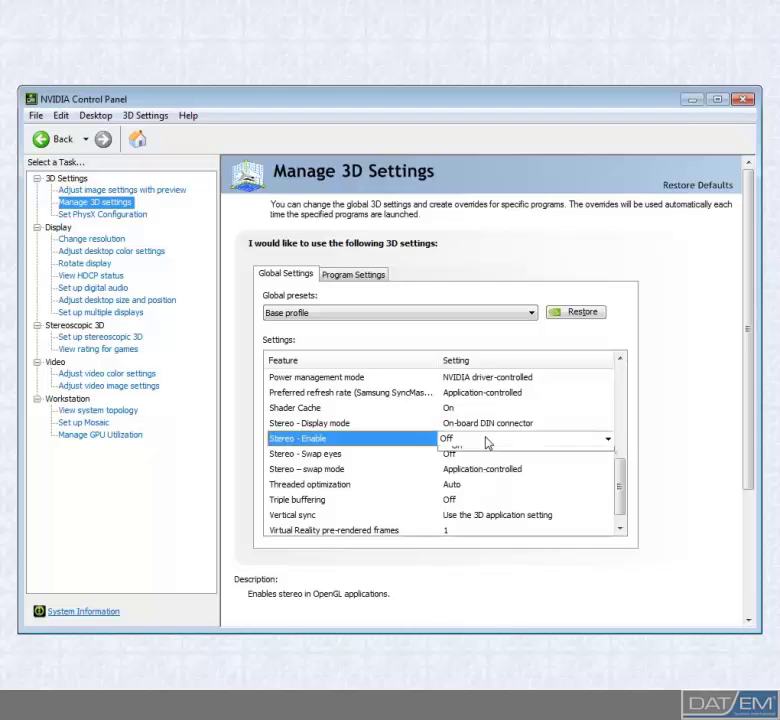
pyautogui.click(578, 441)
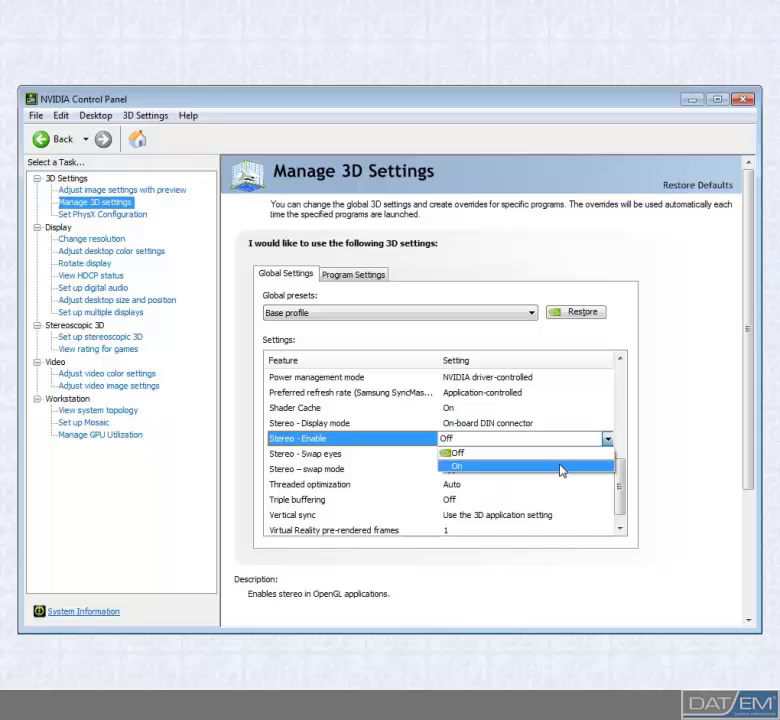
pyautogui.click(562, 469)
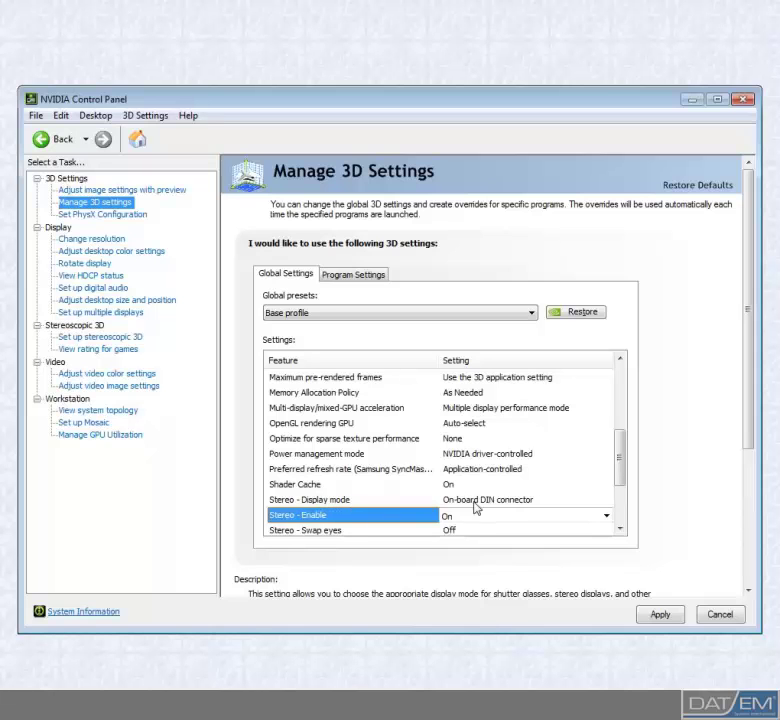
# - Choose 'On-board DIN connector (with NVIDIA 3D Vision)' as the stereo display mode and apply it
pyautogui.click(561, 506)
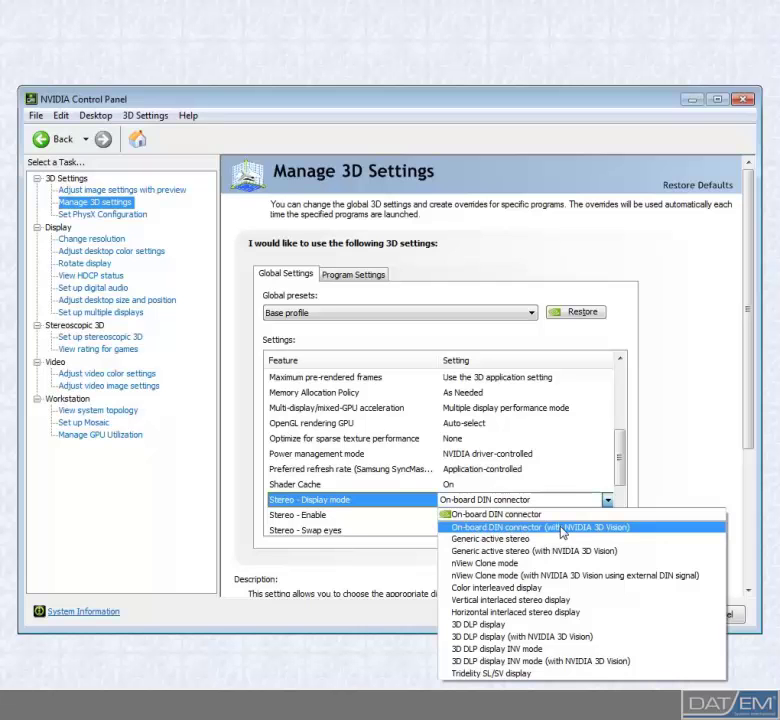
pyautogui.click(563, 528)
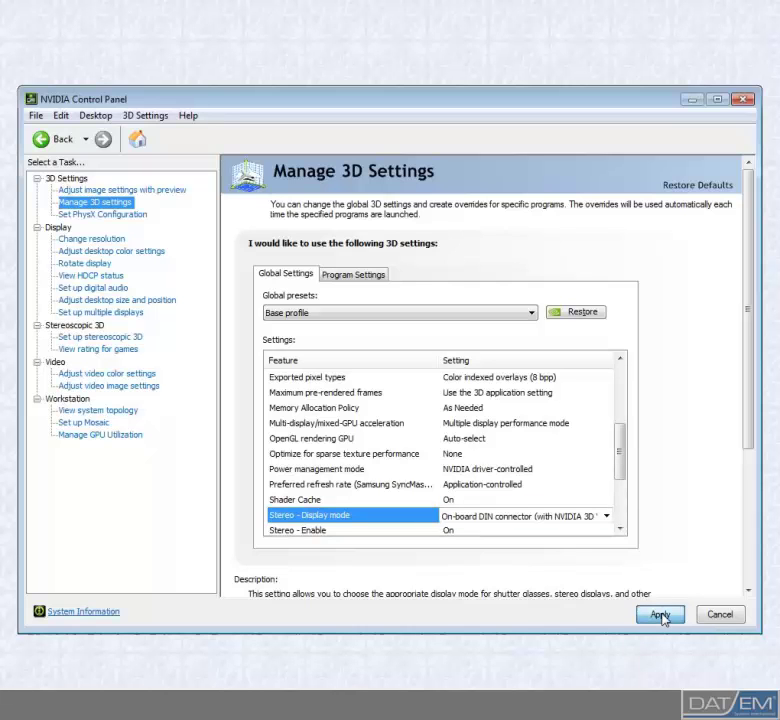
pyautogui.click(660, 615)
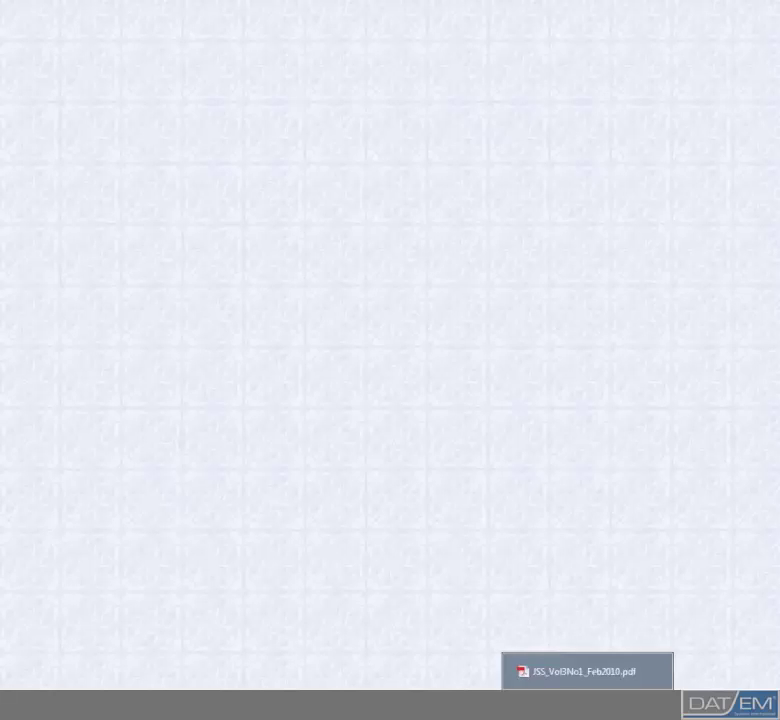
# - Restore Summit Evolution from the taskbar to bring up the nashville.smtxml project
pyautogui.click(493, 705)
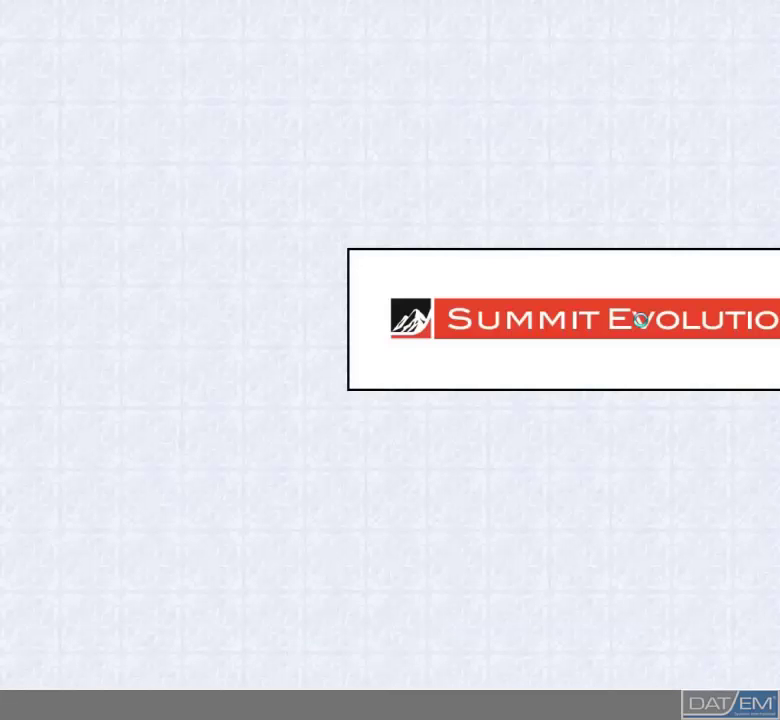